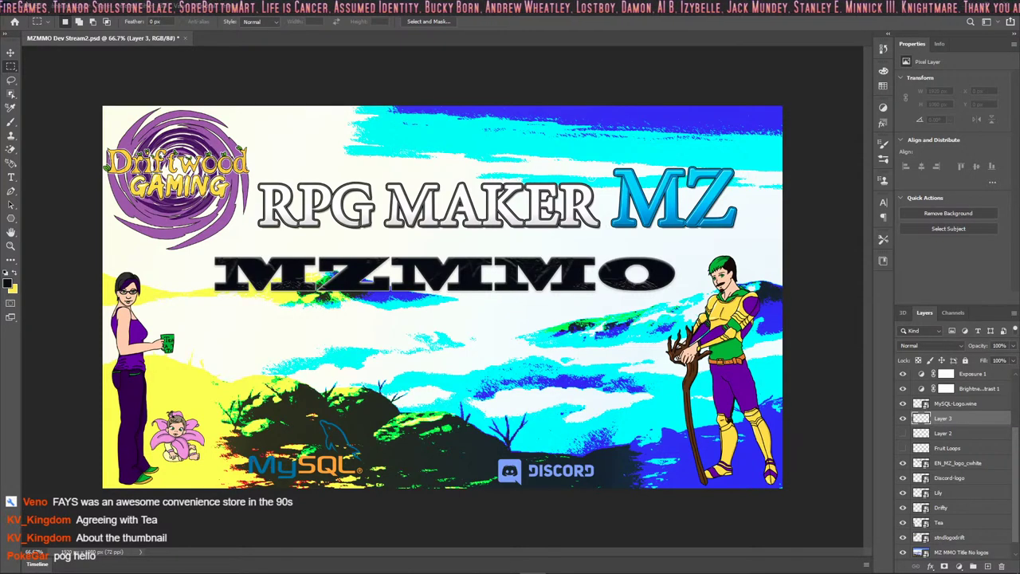
left_click(26, 7)
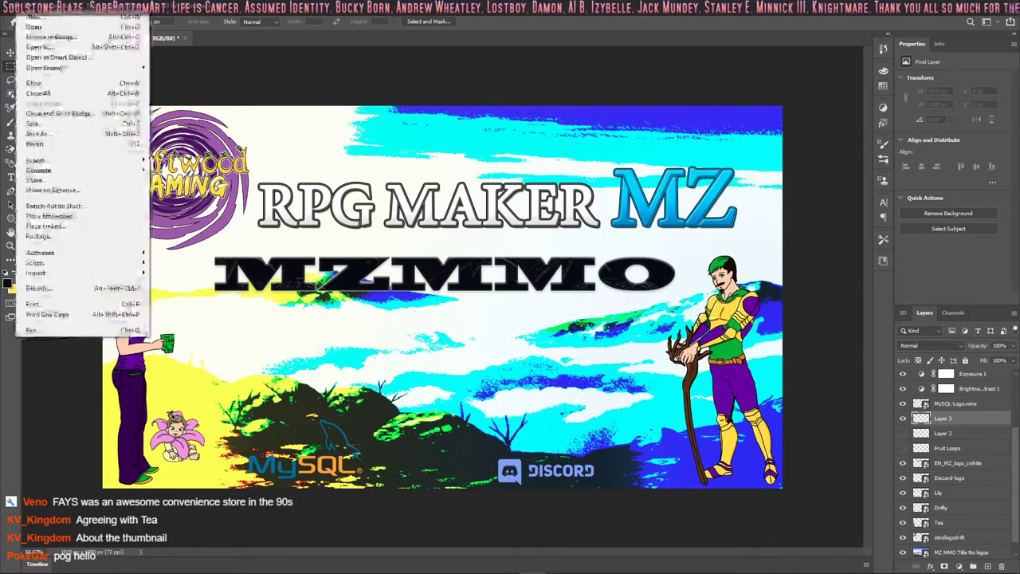
left_click(74, 217)
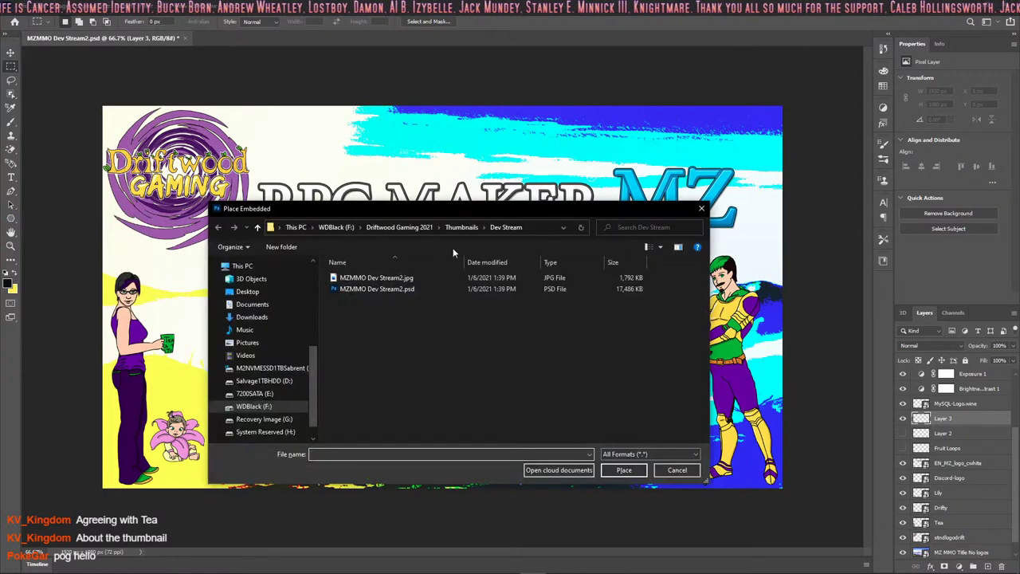
left_click(461, 228)
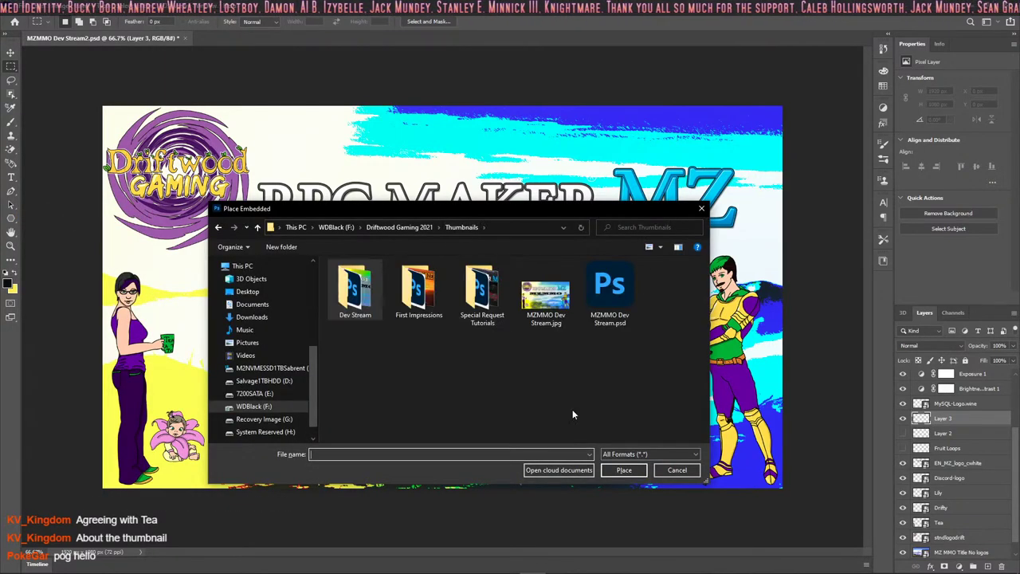
left_click(674, 470)
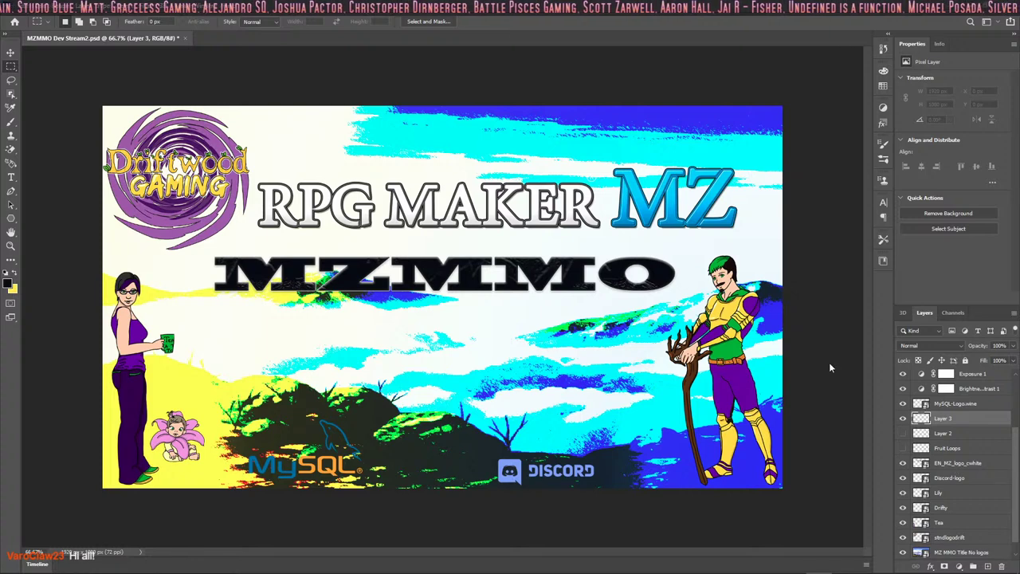
- Place the SocketIONodeJS.png image from the Driftwood Gaming 2021 folder as an embedded object
left_click(16, 8)
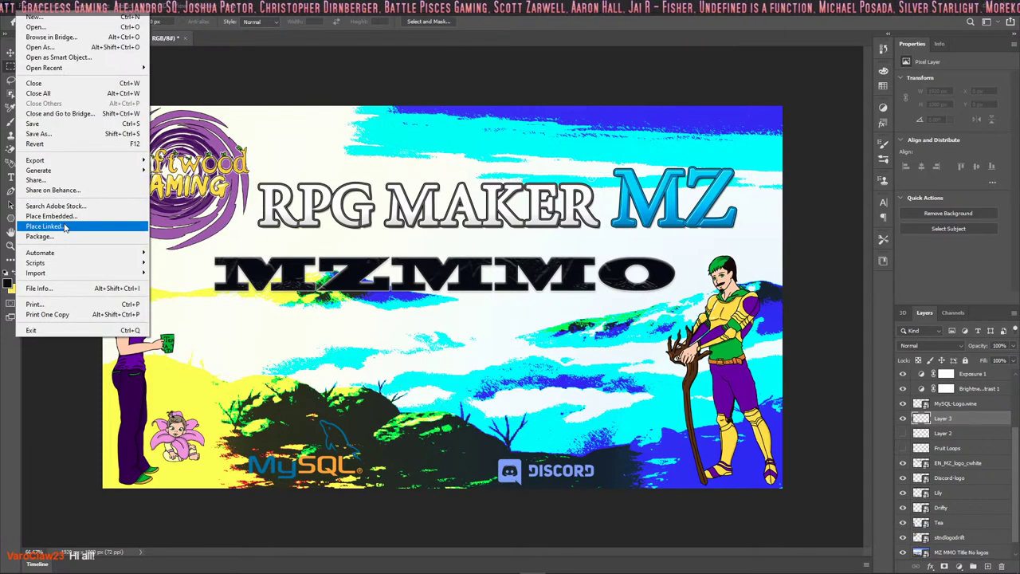
left_click(67, 216)
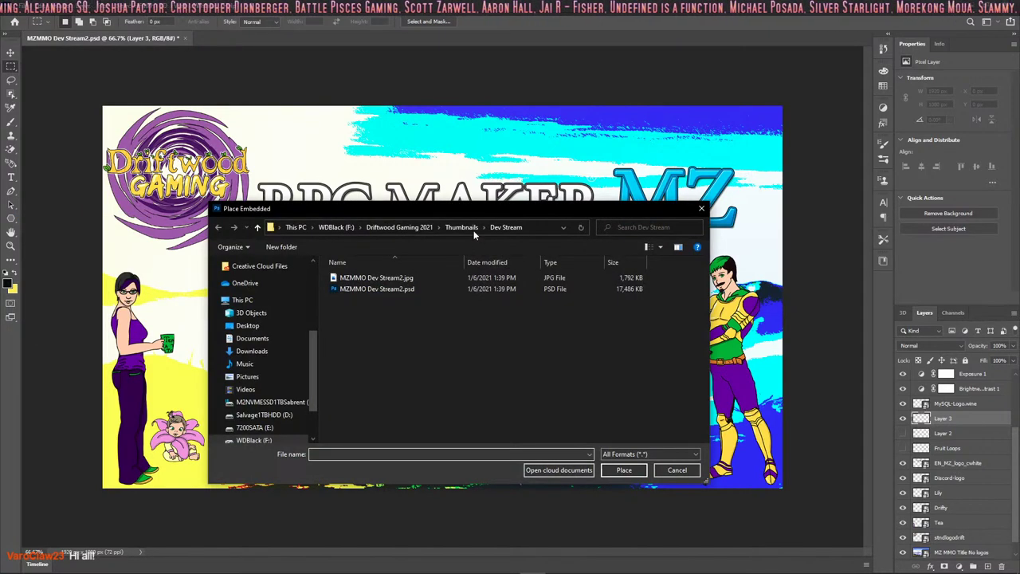
left_click(422, 228)
scroll(478, 327, "down", 3)
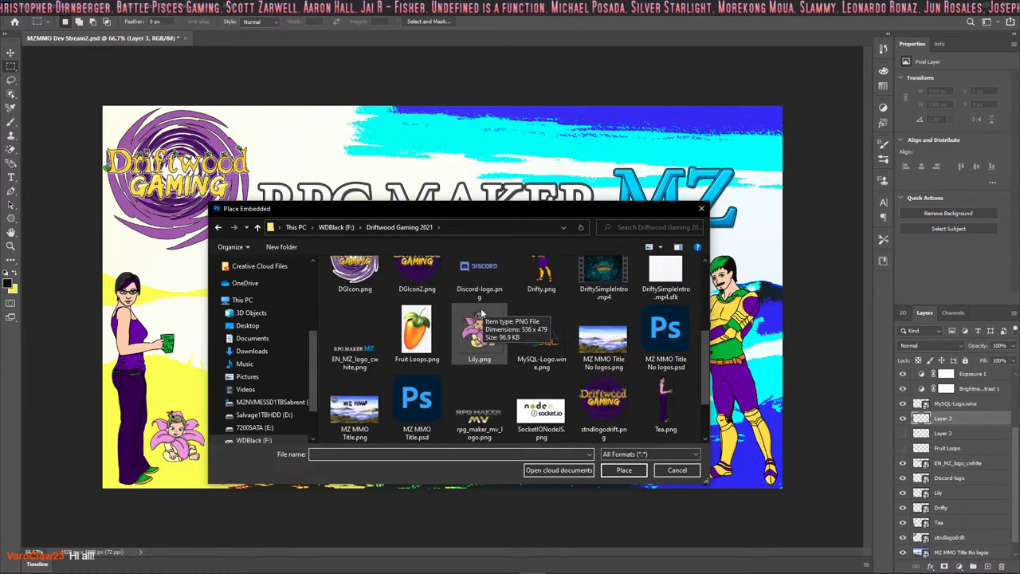
left_click(562, 440)
left_click(624, 470)
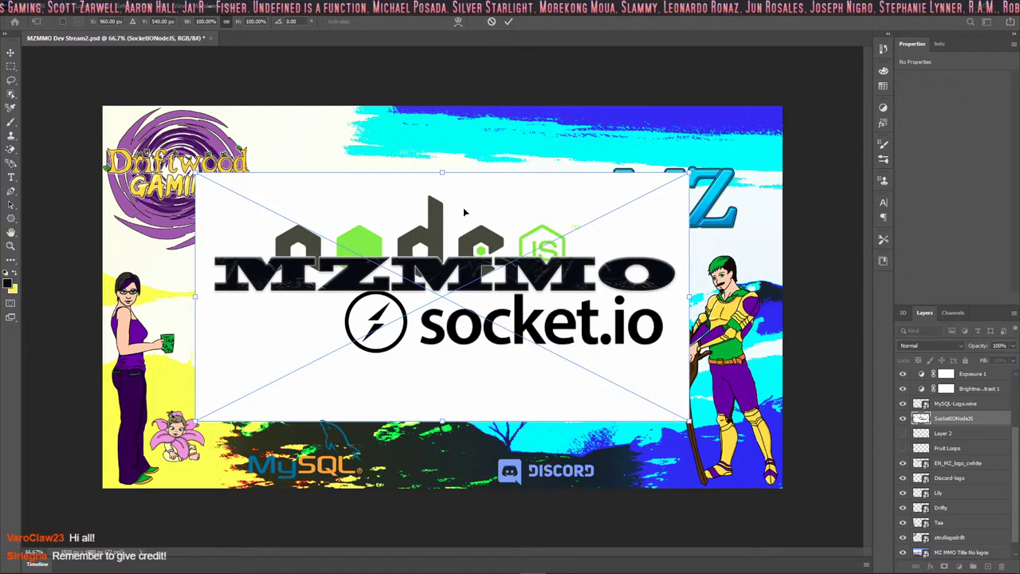
- Scale the placed Node/Socket.io image to about 461 × 232 px and position it between the MySQL and Discord logos
left_click_drag(463, 215, 475, 289)
left_click_drag(697, 254, 391, 368)
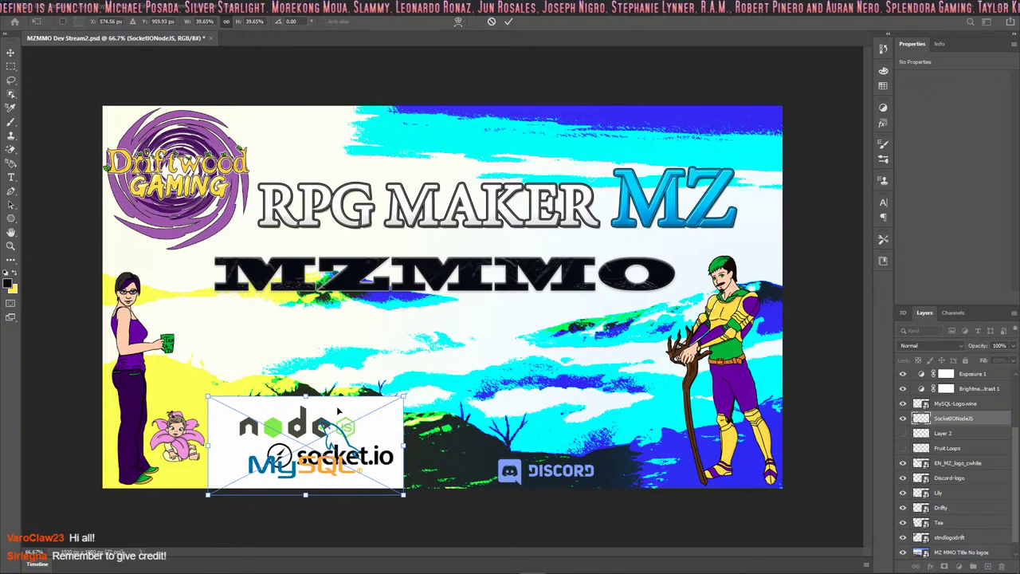
left_click_drag(337, 405, 505, 389)
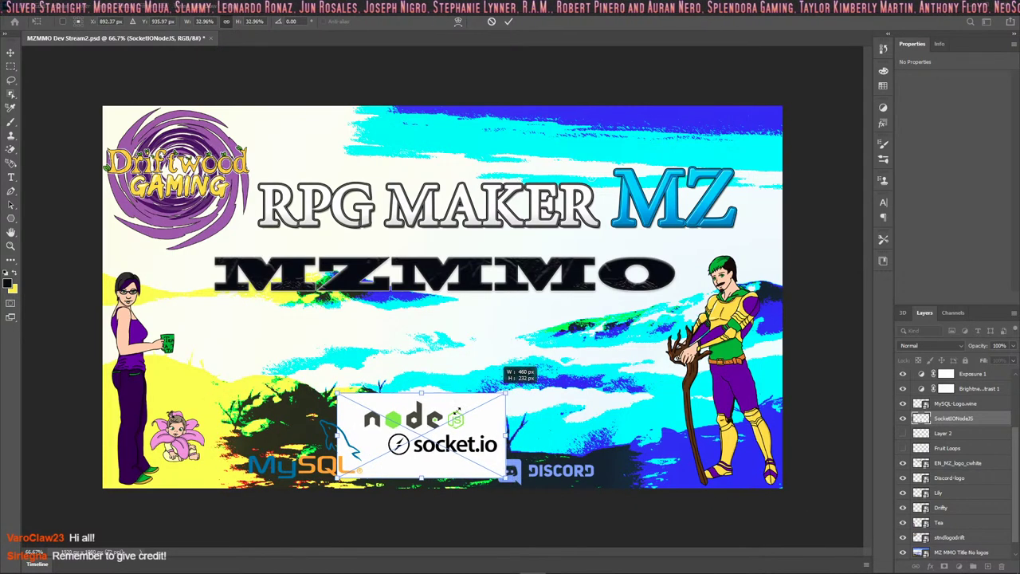
mouse_move(439, 429)
left_mouse_down()
mouse_move(498, 421)
mouse_move(458, 444)
mouse_move(424, 445)
mouse_move(429, 435)
left_mouse_up()
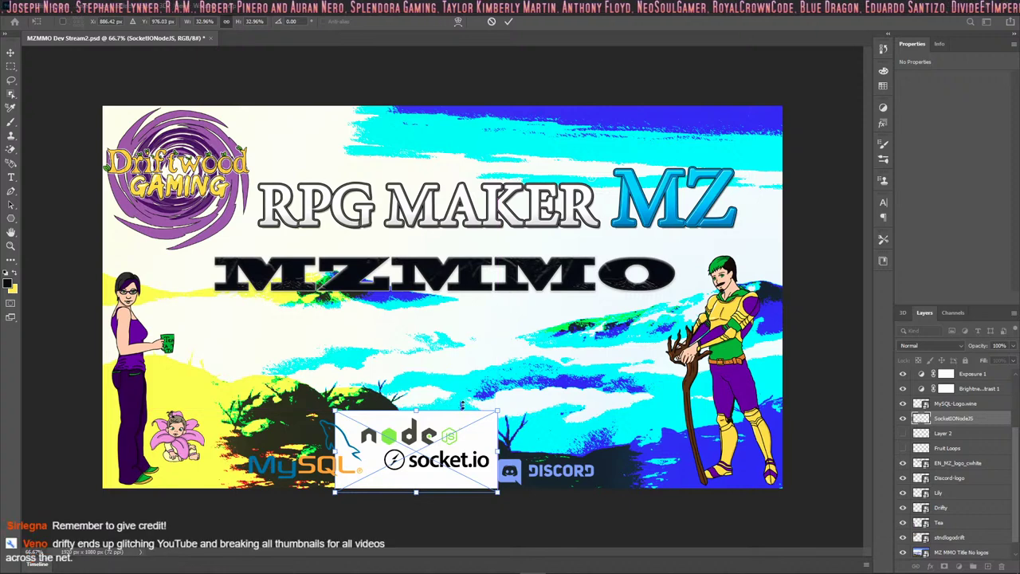
key("Return")
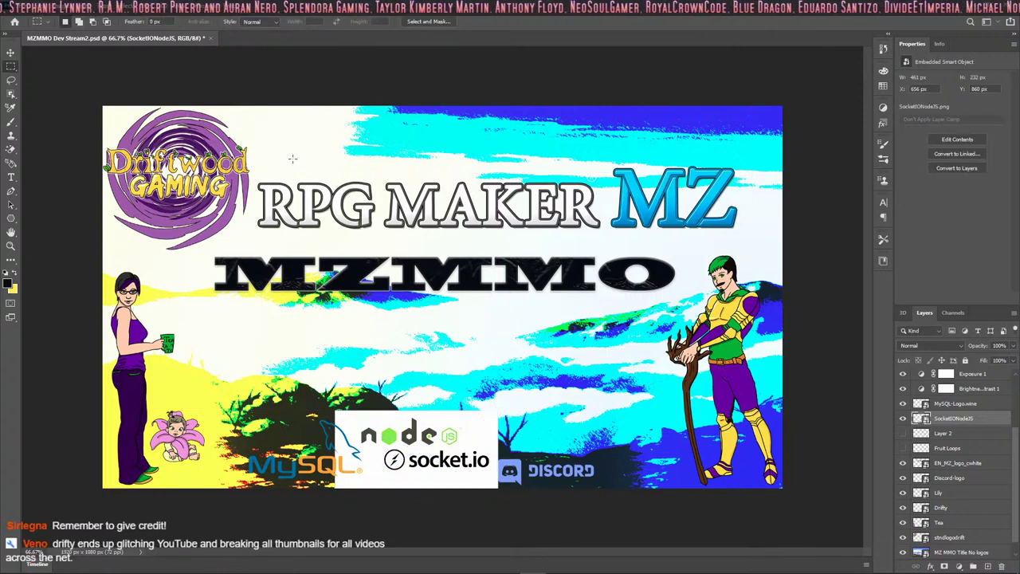
- Rasterize the SocketIONodeJS layer and erase its white background, including inside the letters, with the Magic Eraser
left_click(11, 149)
left_click(479, 422)
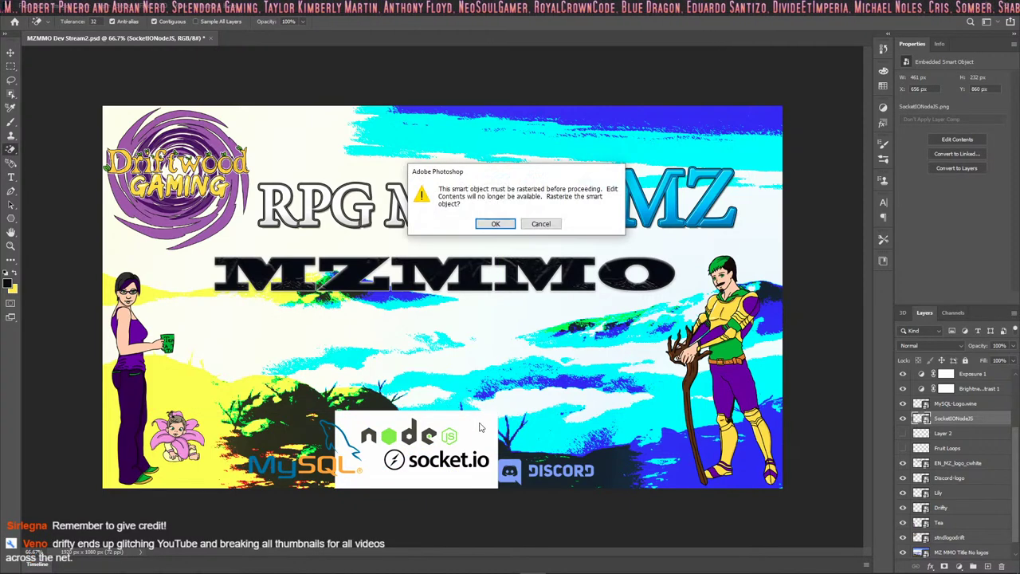
left_click(505, 226)
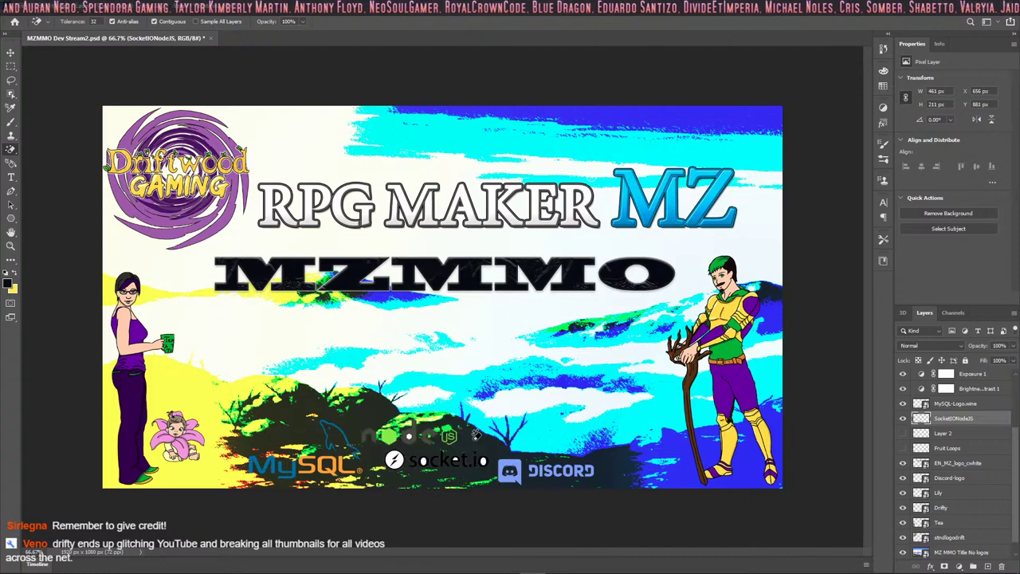
scroll(464, 436, "up", 5)
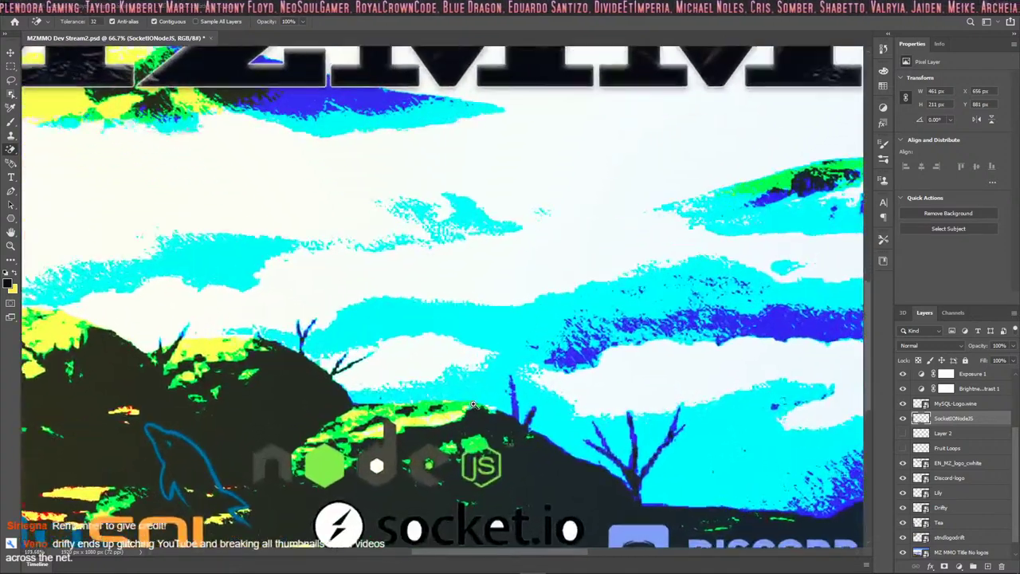
scroll(478, 409, "down", 3)
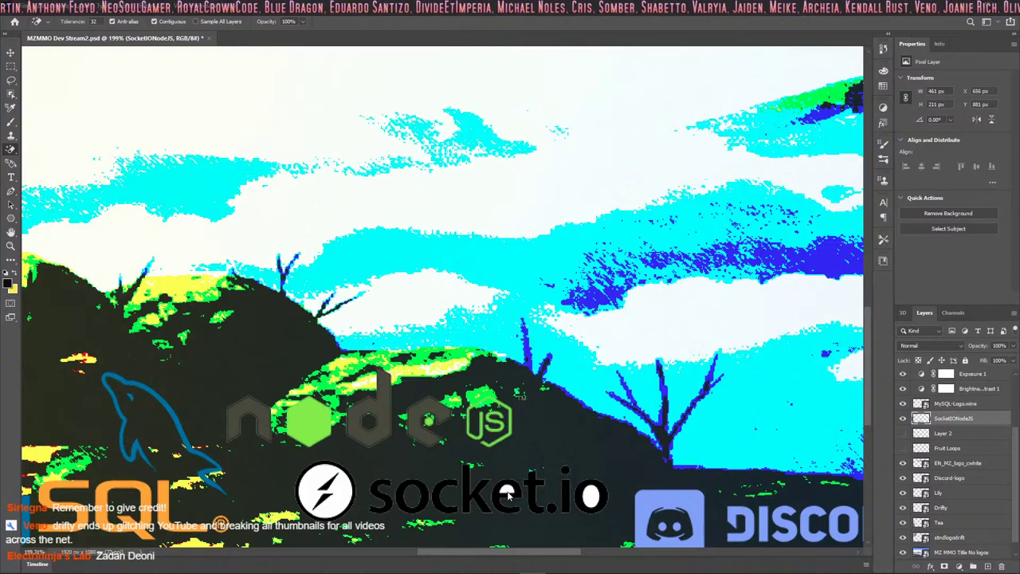
- Apply Bevel & Emboss and the second Stroke effect to the SocketIONodeJS layer
right_click(953, 419)
left_click(836, 141)
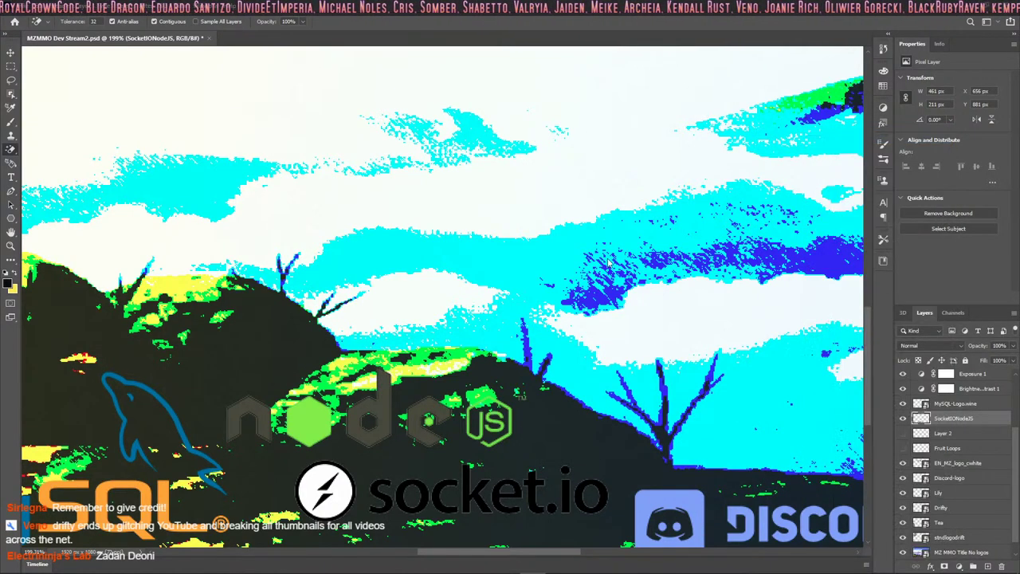
left_click_drag(180, 298, 430, 93)
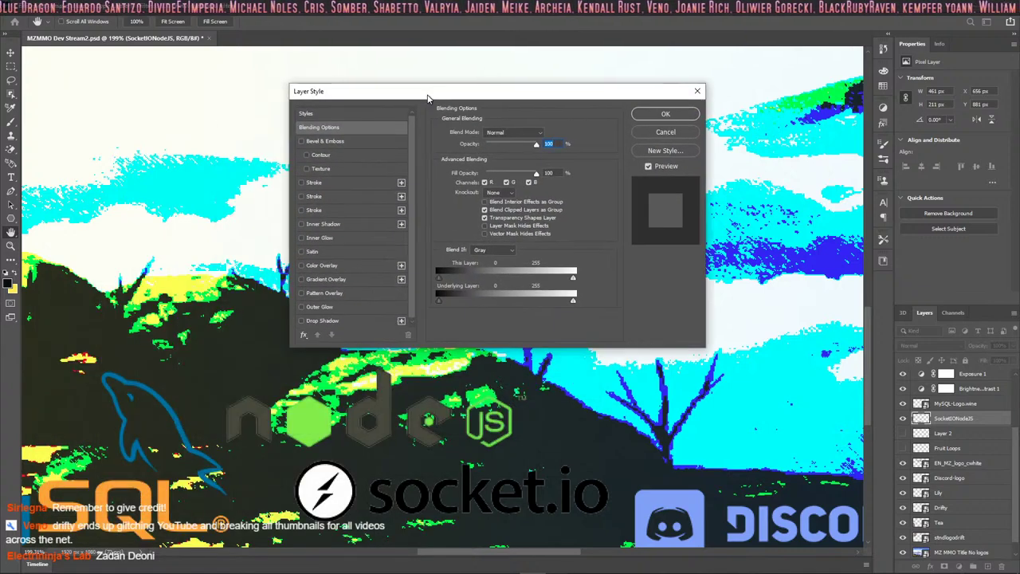
left_click(303, 141)
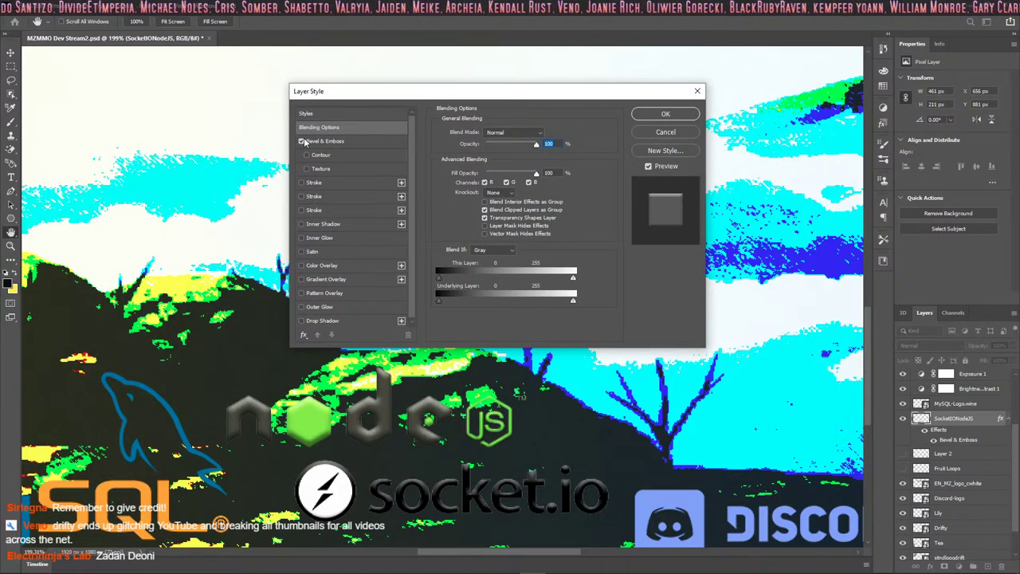
left_click(301, 196)
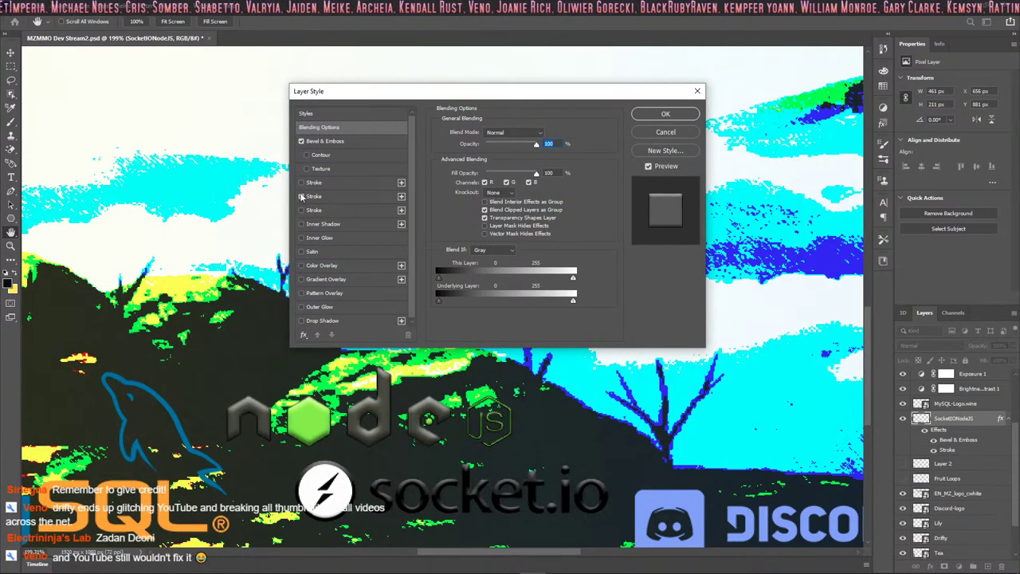
- Try the third and first Stroke effects and the Inner Shadow on the SocketIONodeJS layer
left_click(301, 210)
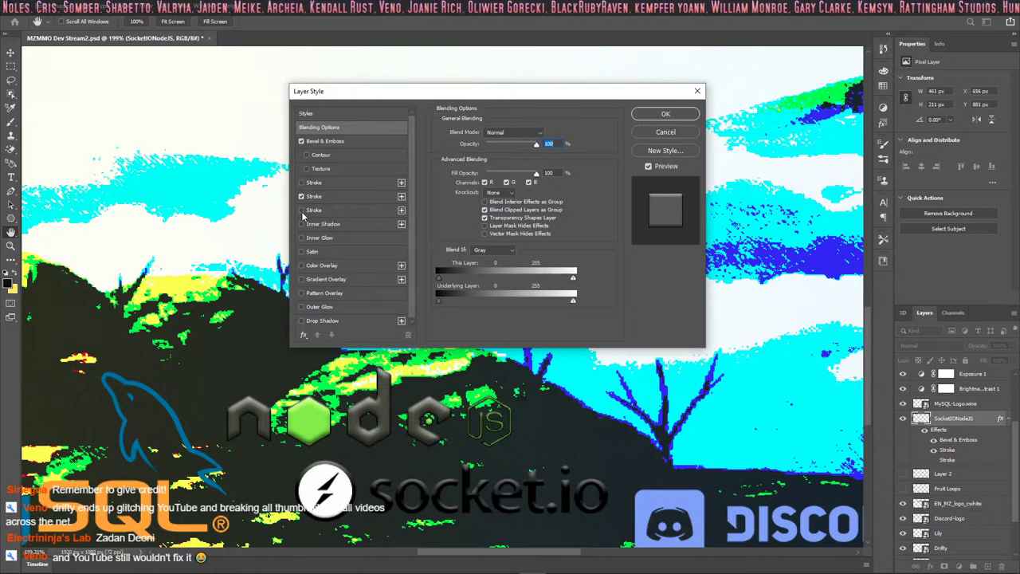
left_click(302, 182)
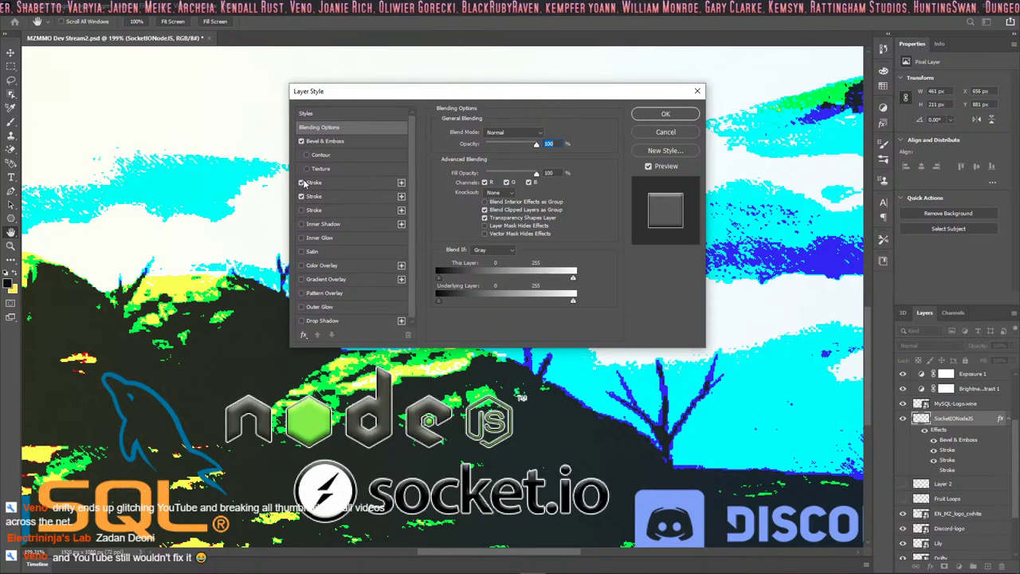
left_click(304, 183)
left_click(302, 183)
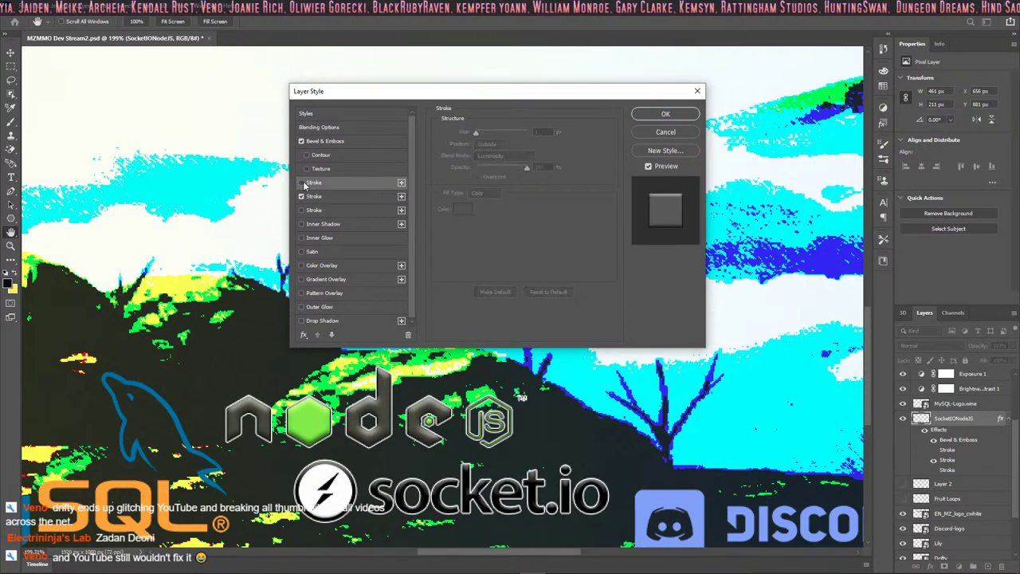
left_click(301, 224)
left_click(301, 225)
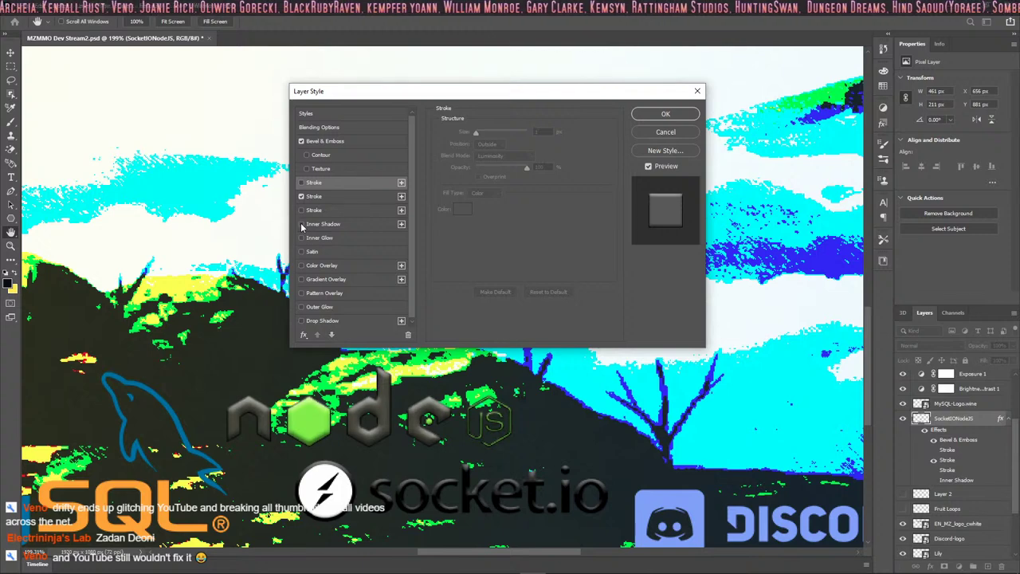
- Enable Inner Glow on the SocketIONodeJS layer, trying Satin and the Color, Gradient and Pattern Overlays without keeping them
left_click(302, 238)
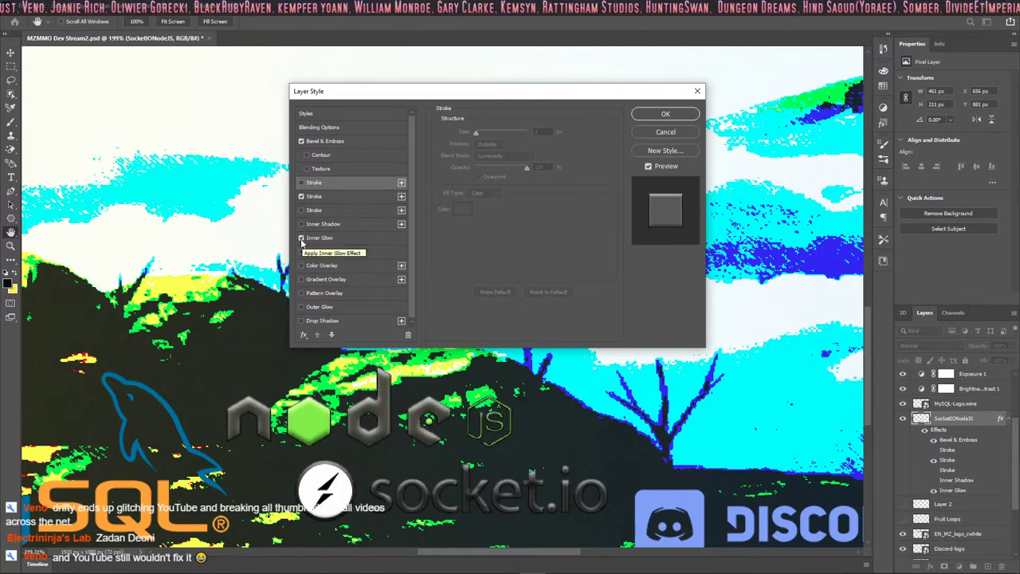
left_click(301, 252)
left_click(301, 251)
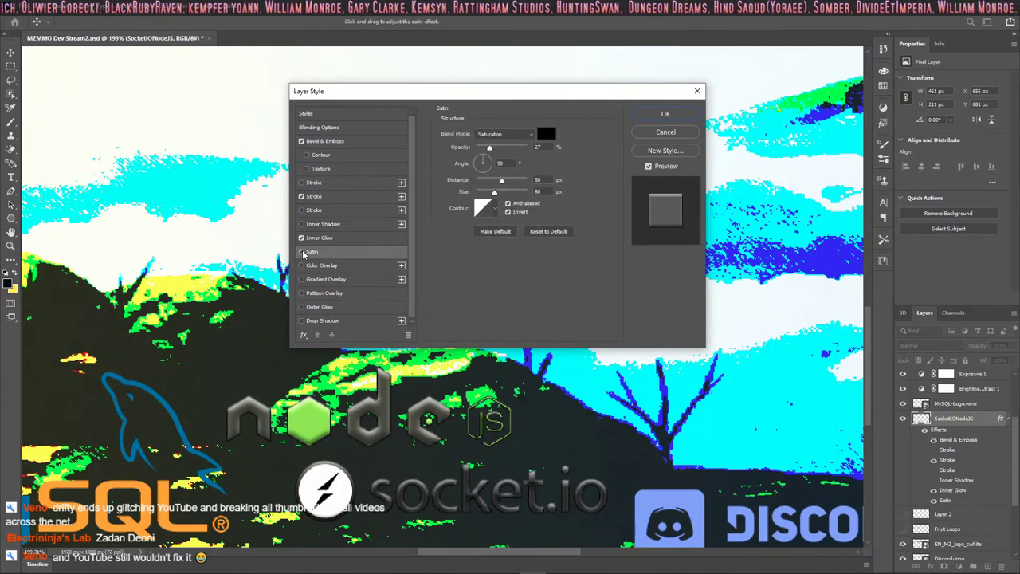
left_click(301, 266)
left_click(301, 266)
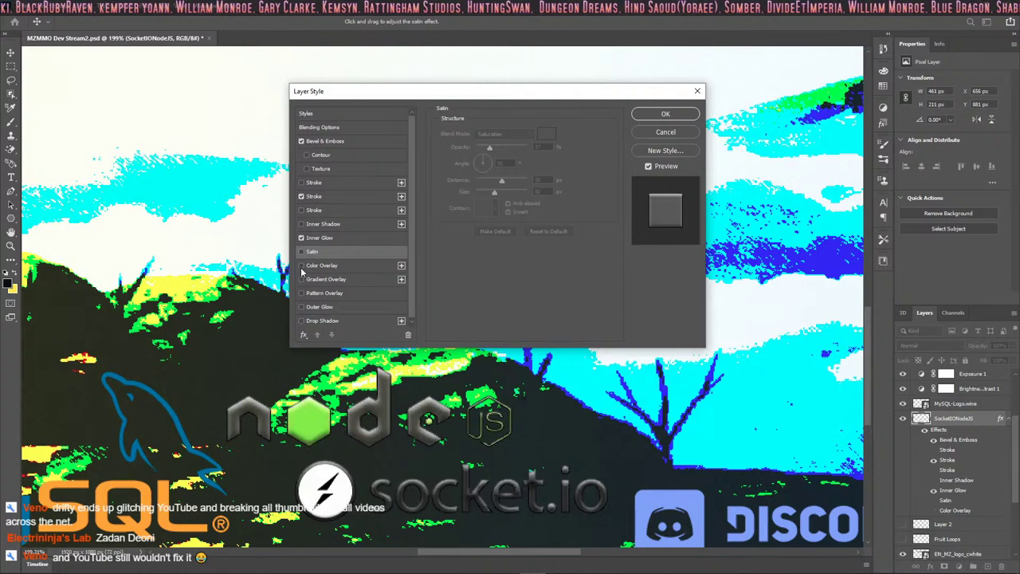
left_click(301, 280)
left_click(301, 280)
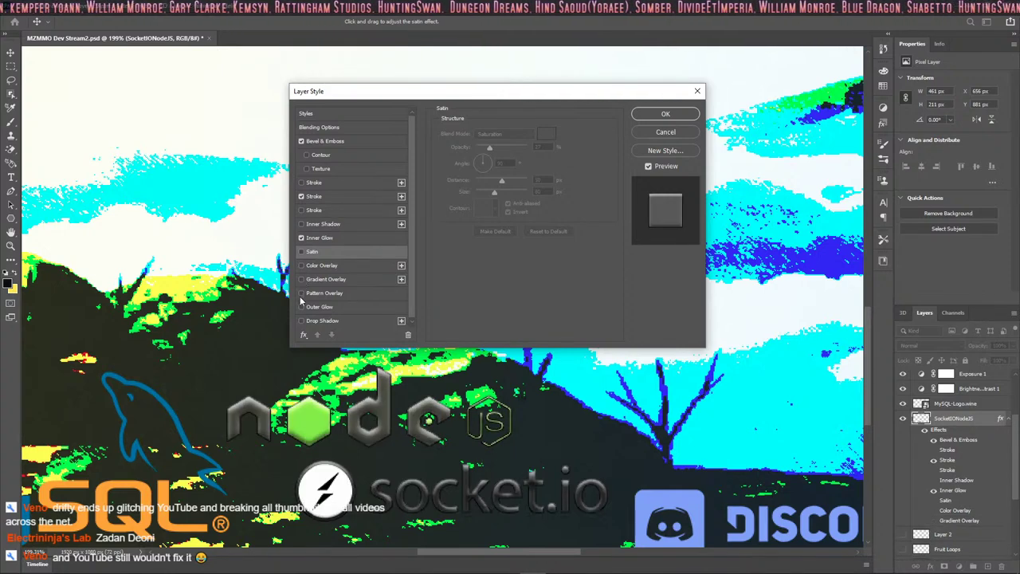
left_click(301, 294)
left_click(301, 293)
- Add Outer Glow and Drop Shadow to the SocketIONodeJS layer and apply the layer style
left_click(301, 307)
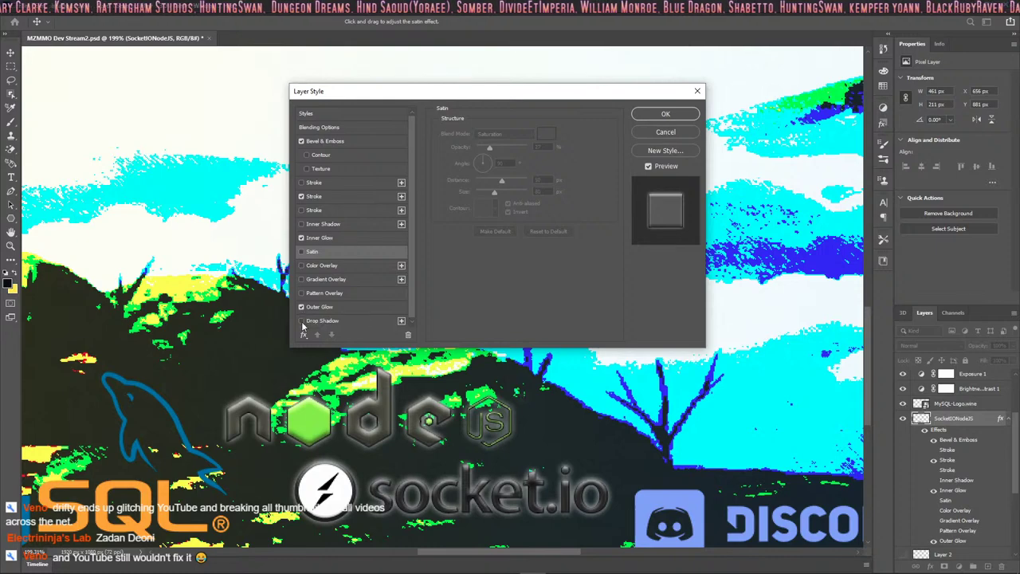
left_click(302, 320)
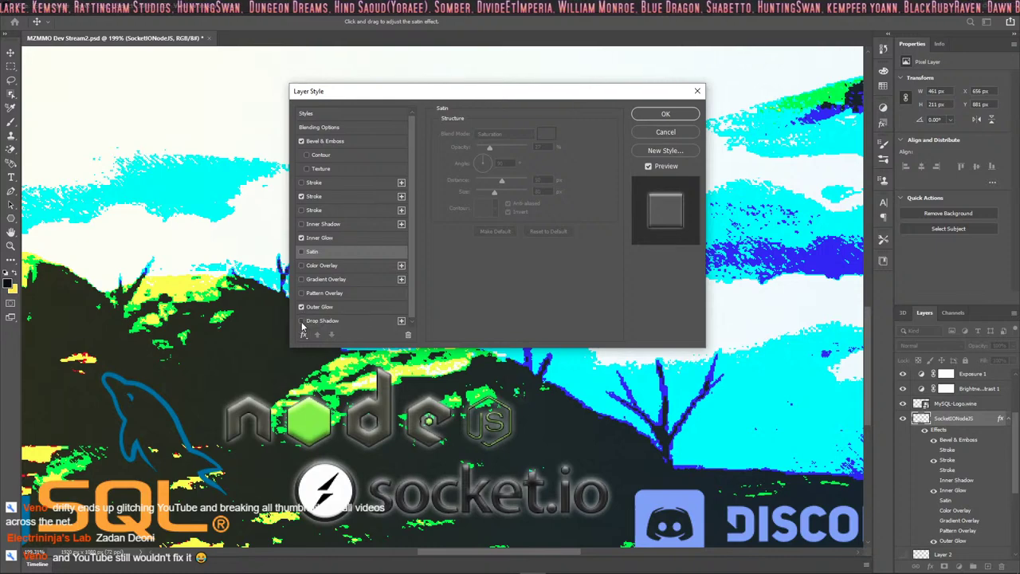
left_click(665, 114)
- Set the blend mode of the MZ MMO Title No logos layer to Difference
key("ctrl+0")
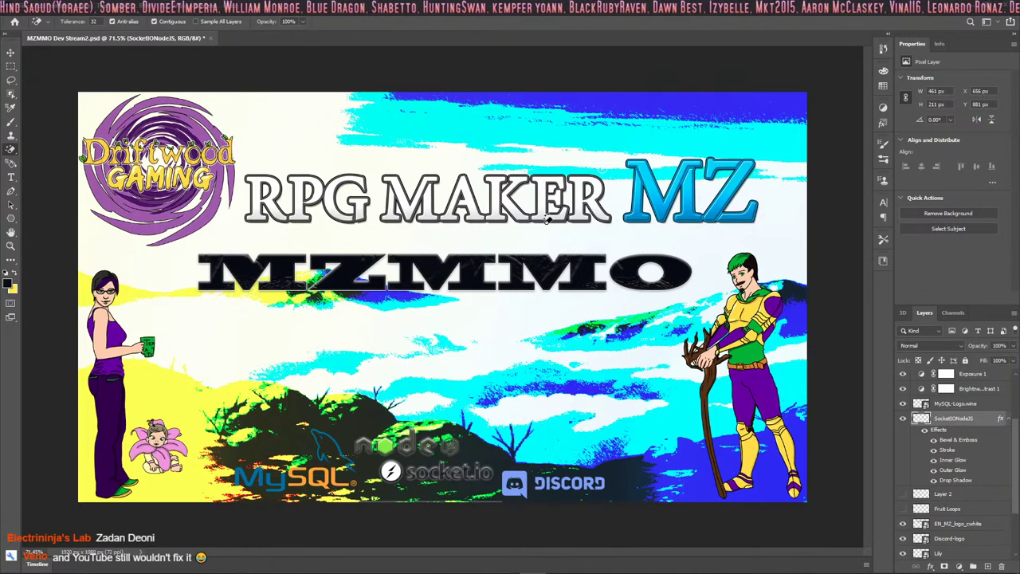
scroll(956, 446, "down", 3)
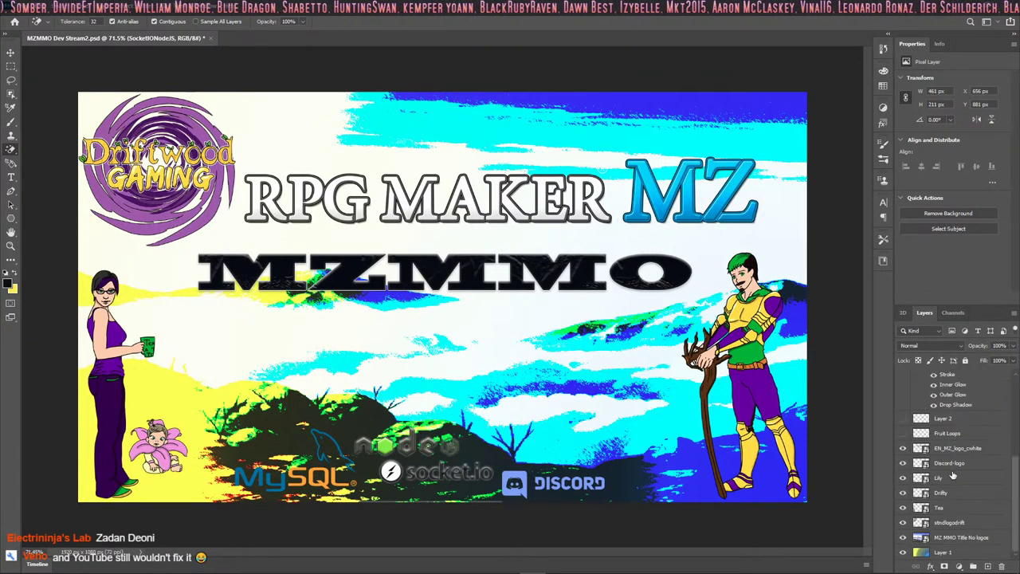
left_click(950, 542)
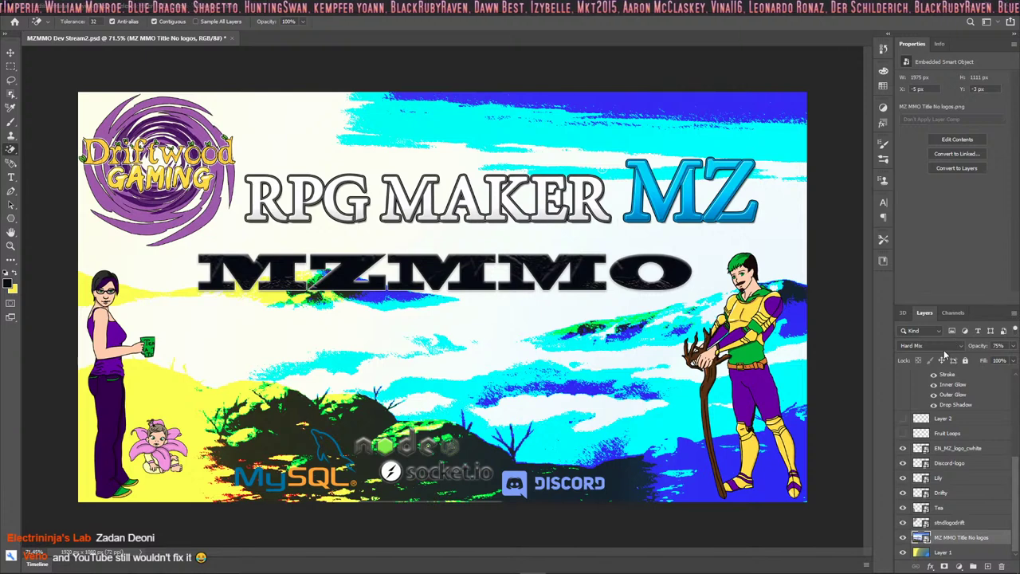
left_click(949, 346)
left_click(941, 506)
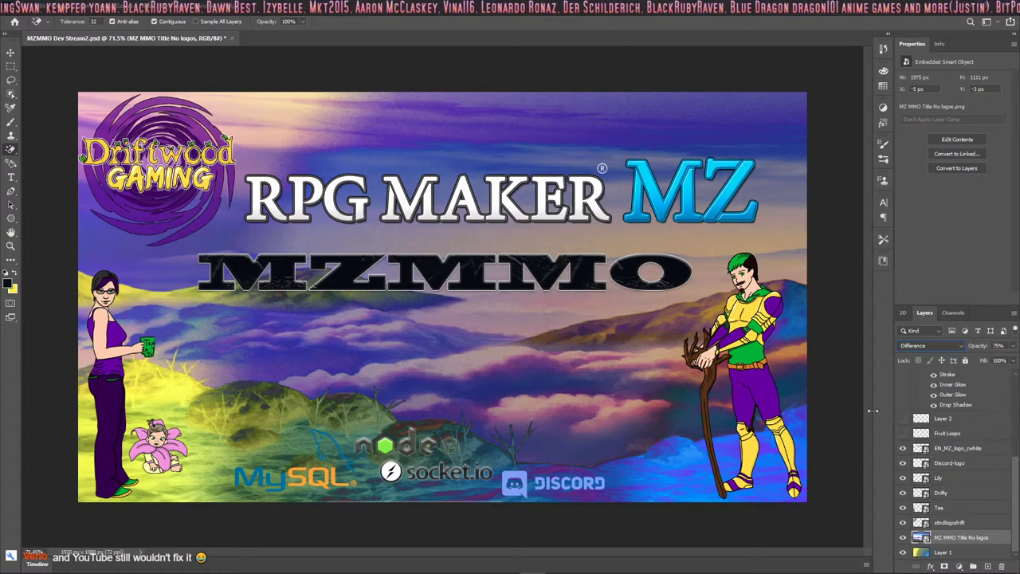
- Save the thumbnail as a new Photoshop file named MZMMO Dev Stream3.psd in the Dev Stream folder
left_click(12, 7)
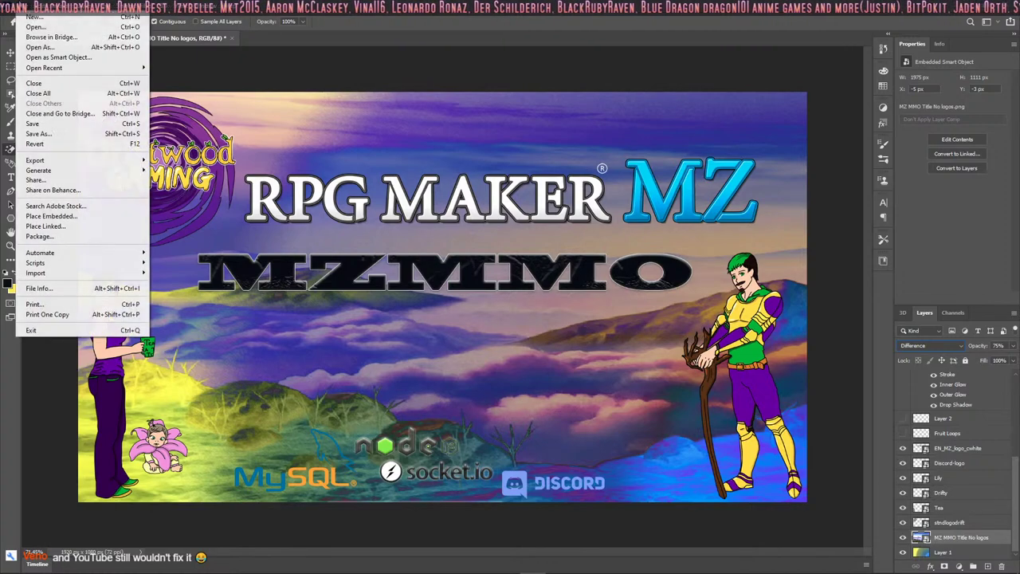
left_click(54, 137)
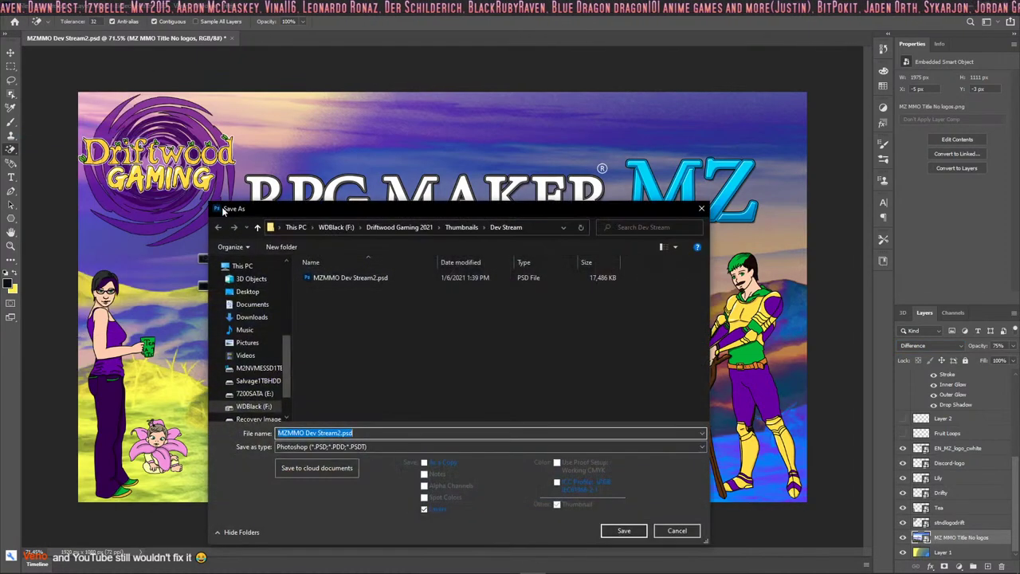
left_click(338, 433)
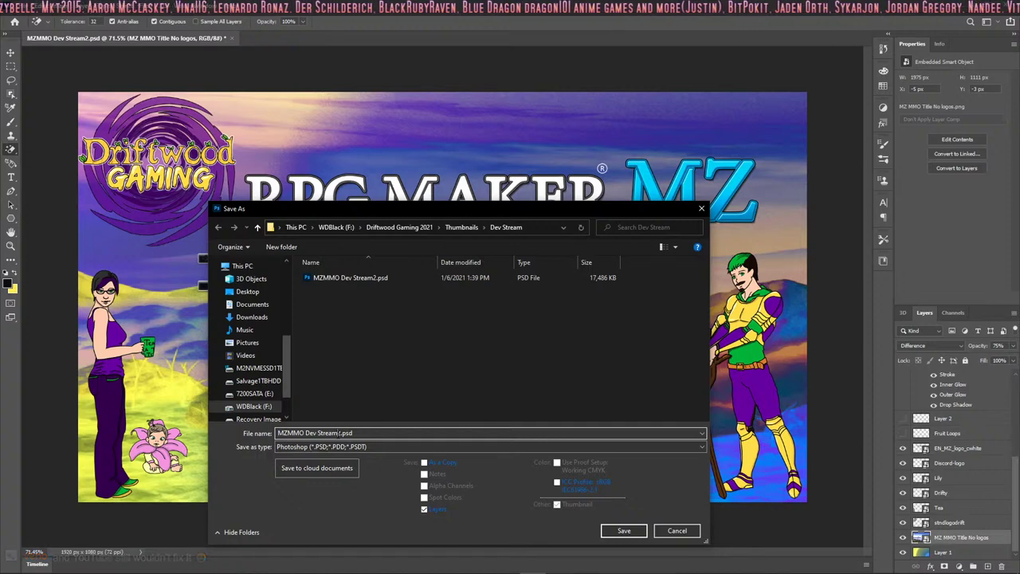
key("BackSpace")
type("3")
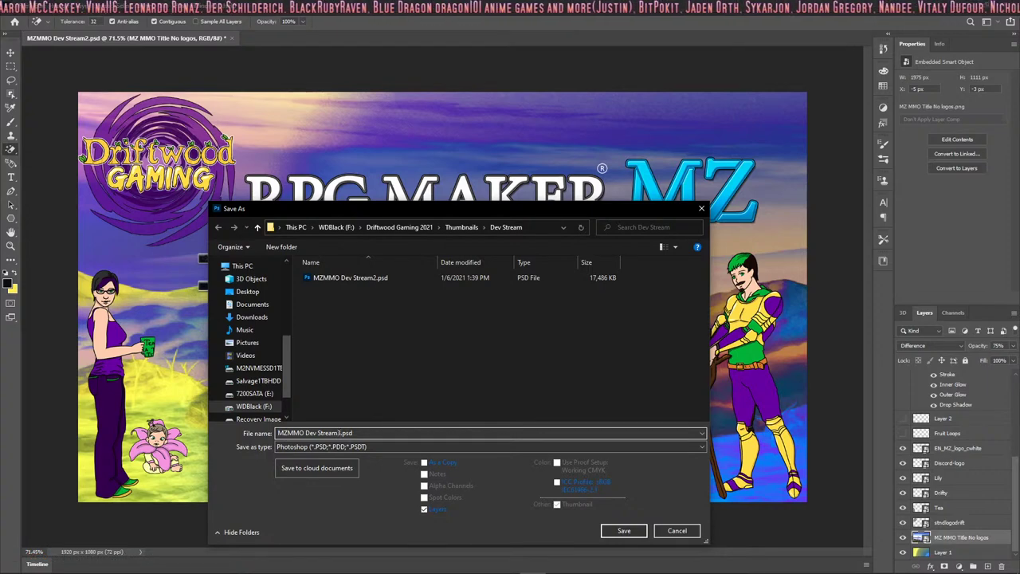
key("Return")
- Save a JPEG copy of MZMMO Dev Stream3 in the Dev Stream folder, accepting the JPEG options
left_click(13, 8)
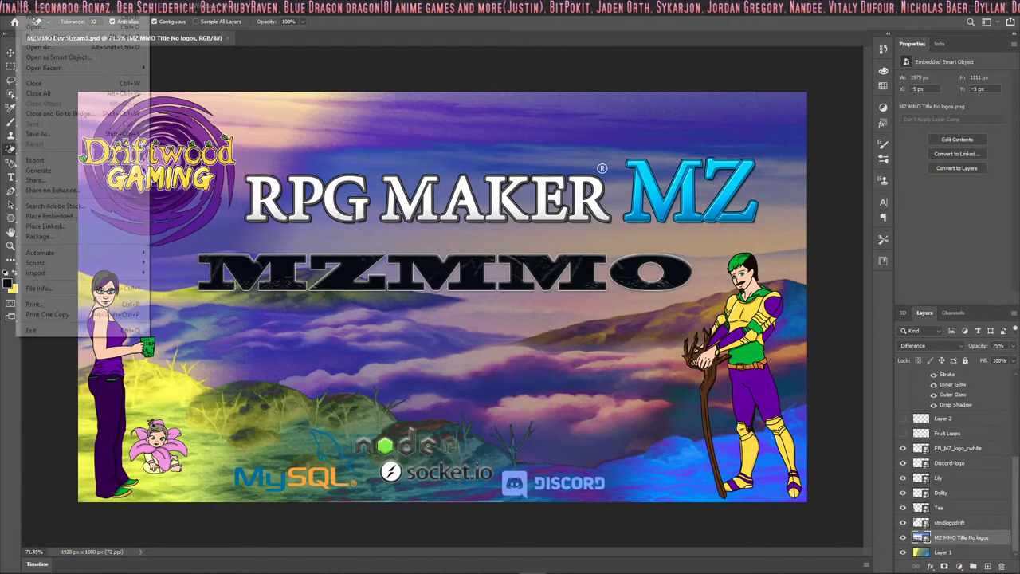
left_click(44, 133)
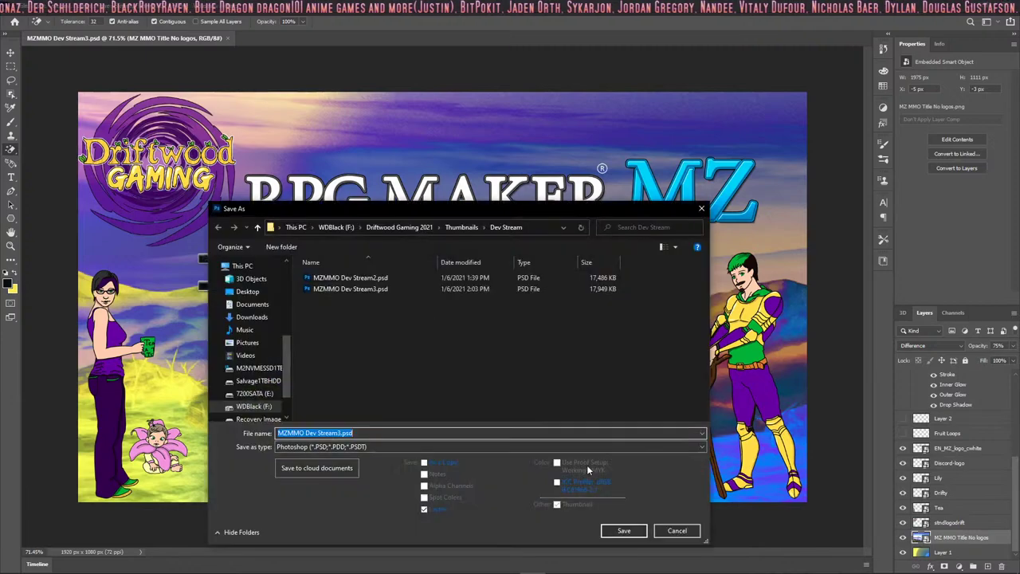
left_click(423, 445)
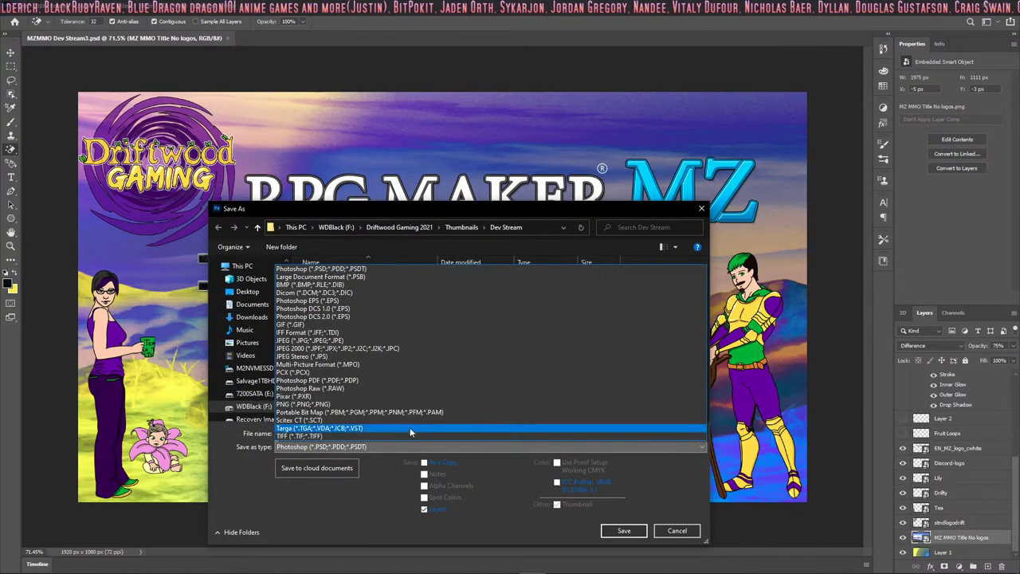
left_click(381, 344)
left_click(620, 531)
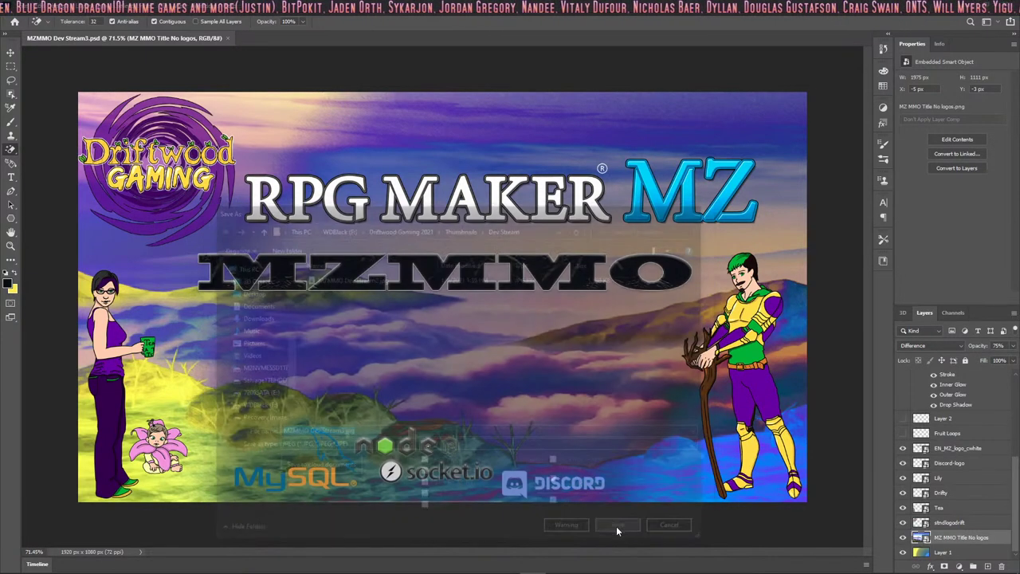
left_click(567, 148)
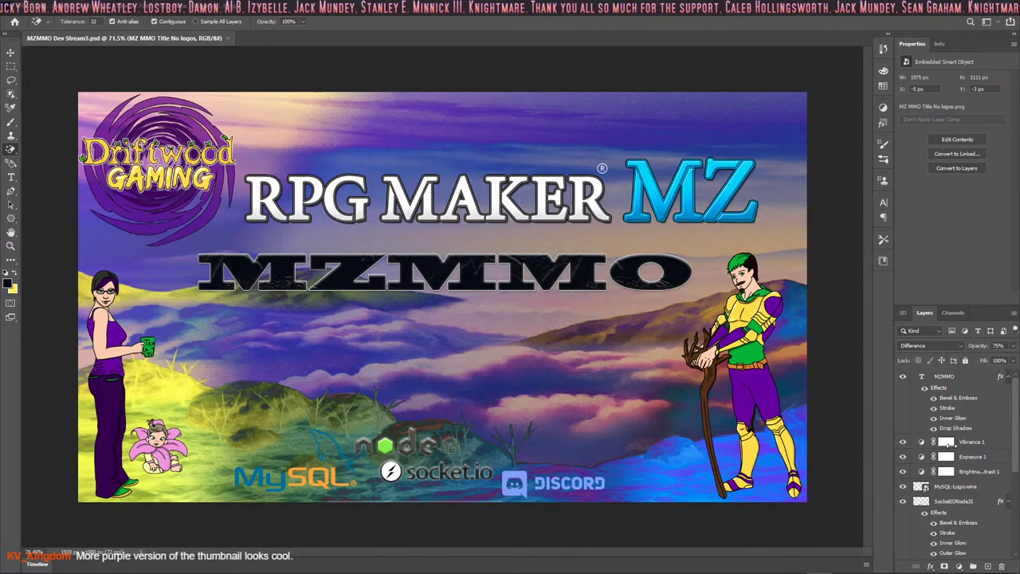
- Enable Bevel & Emboss on the MySQL-Logo.wine layer and apply the layer style
scroll(947, 445, "down", 5)
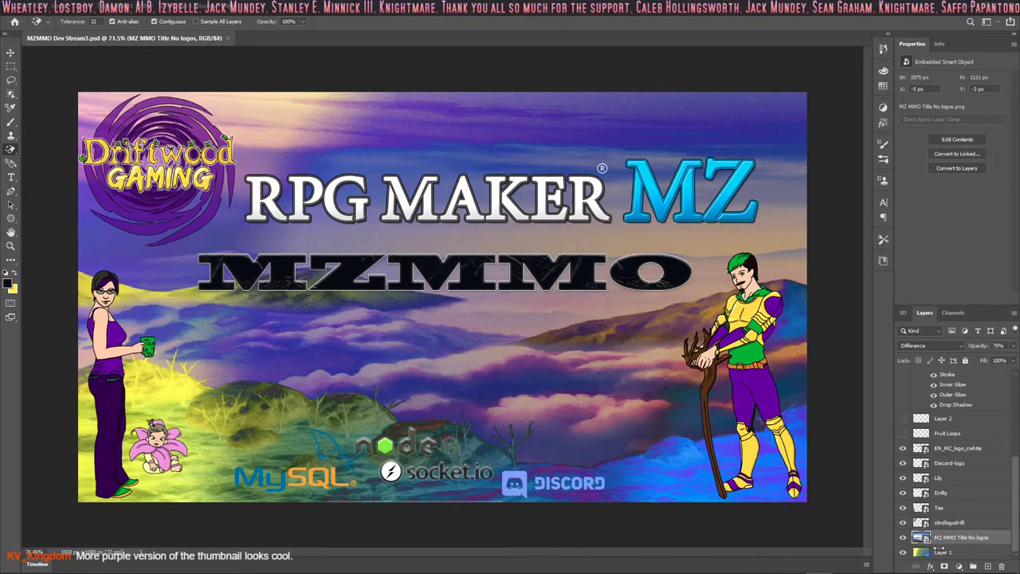
left_click(945, 524)
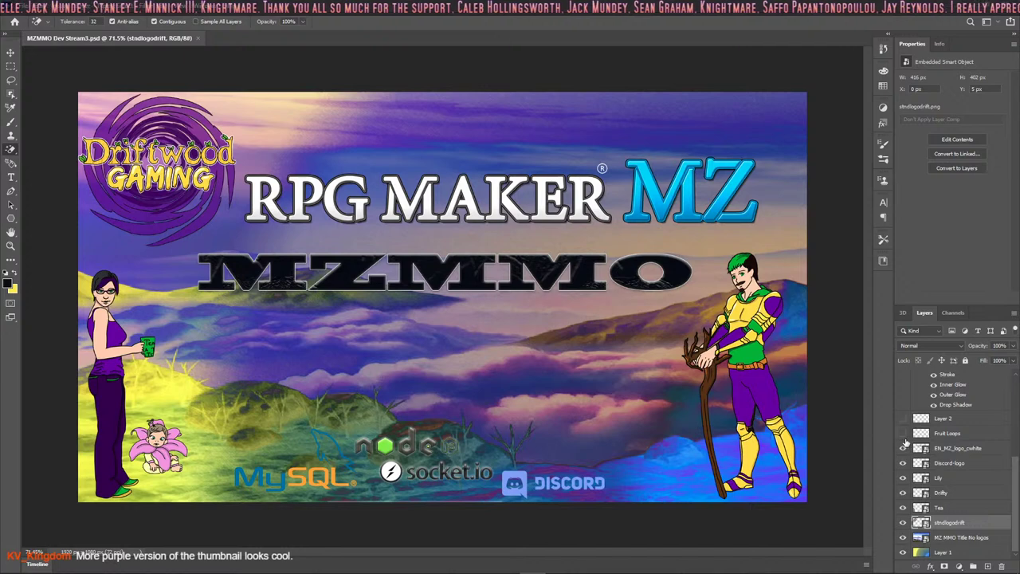
scroll(901, 478, "up", 3)
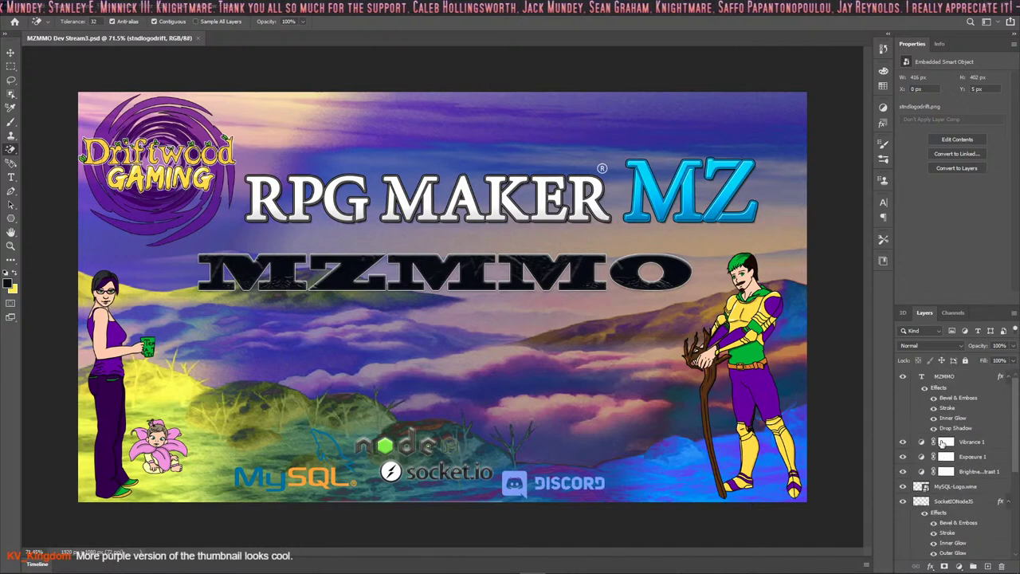
left_click(903, 486)
left_click(903, 486)
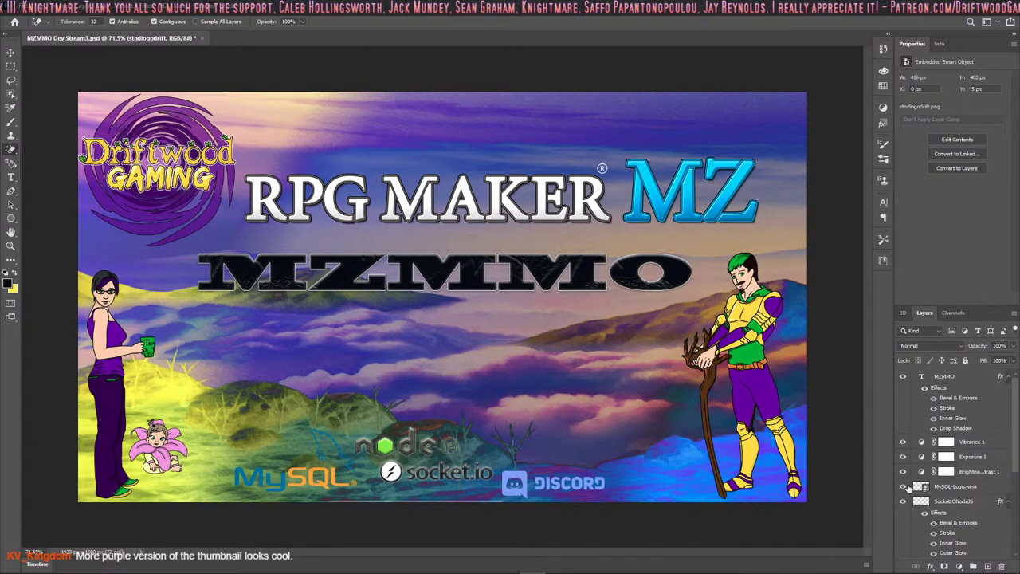
right_click(948, 487)
left_click(896, 37)
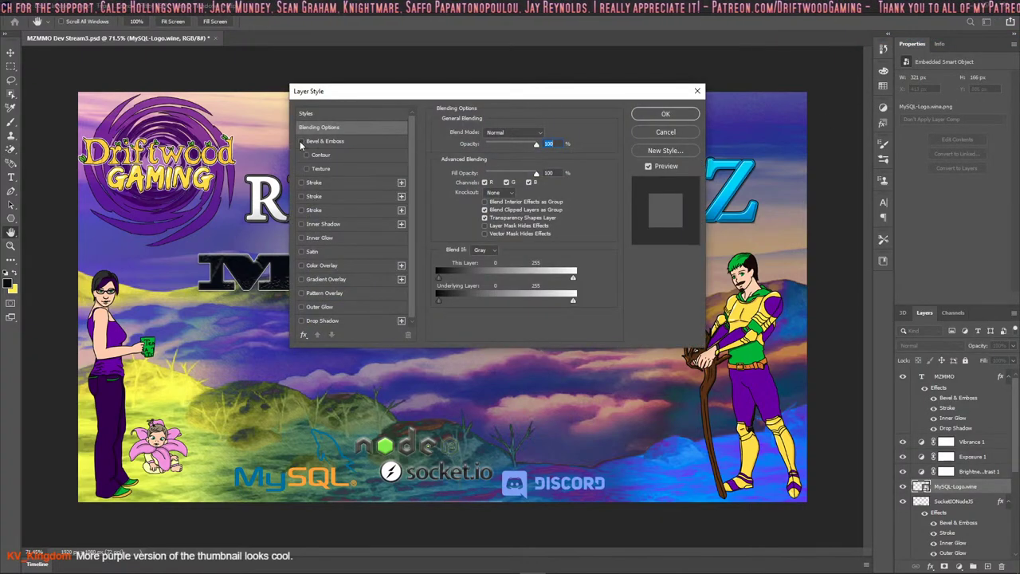
left_click(302, 142)
left_click(649, 116)
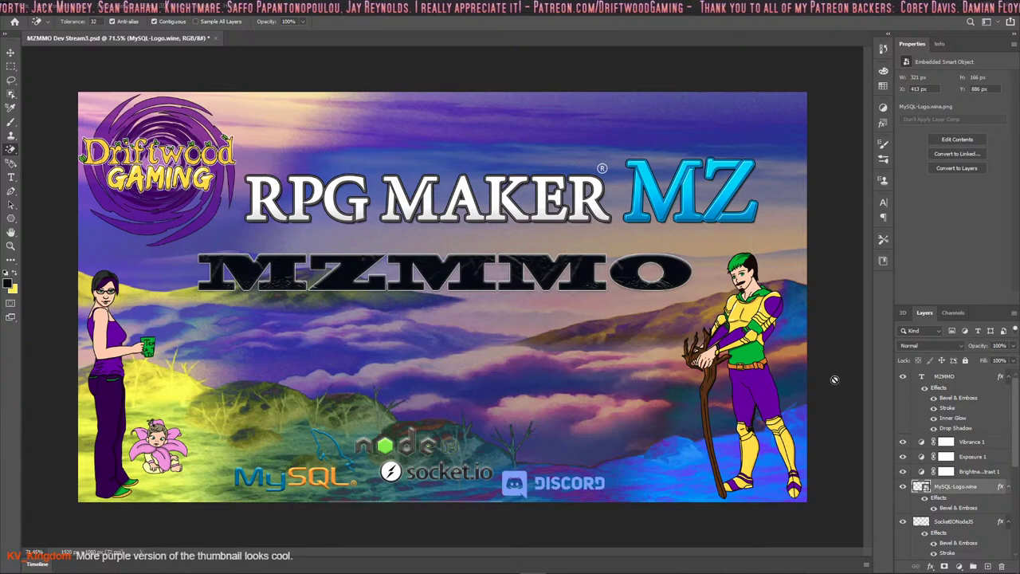
- Save the changes to MZMMO Dev Stream3.psd, declining to rasterize the smart object
scroll(951, 439, "down", 2)
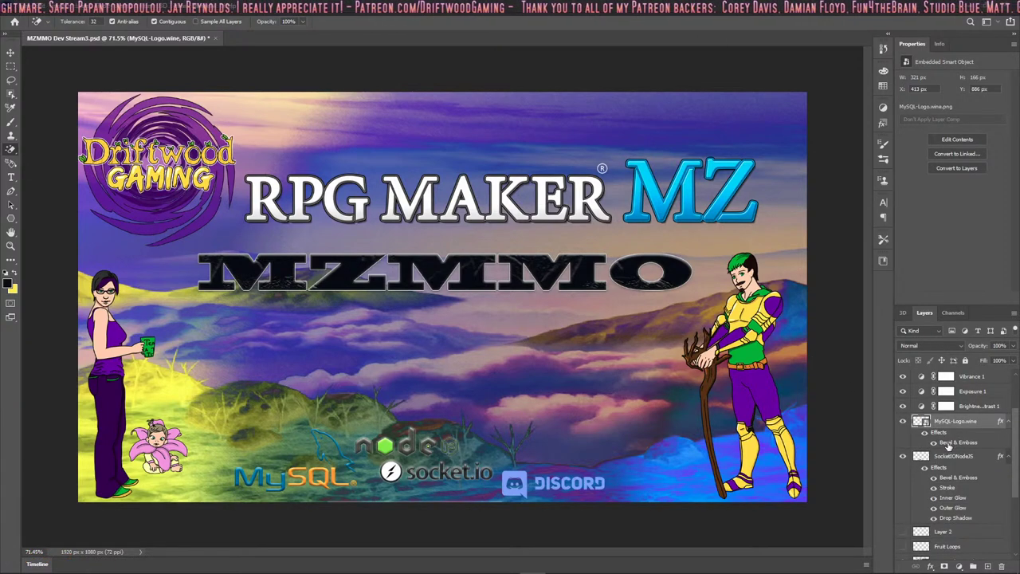
scroll(948, 447, "down", 3)
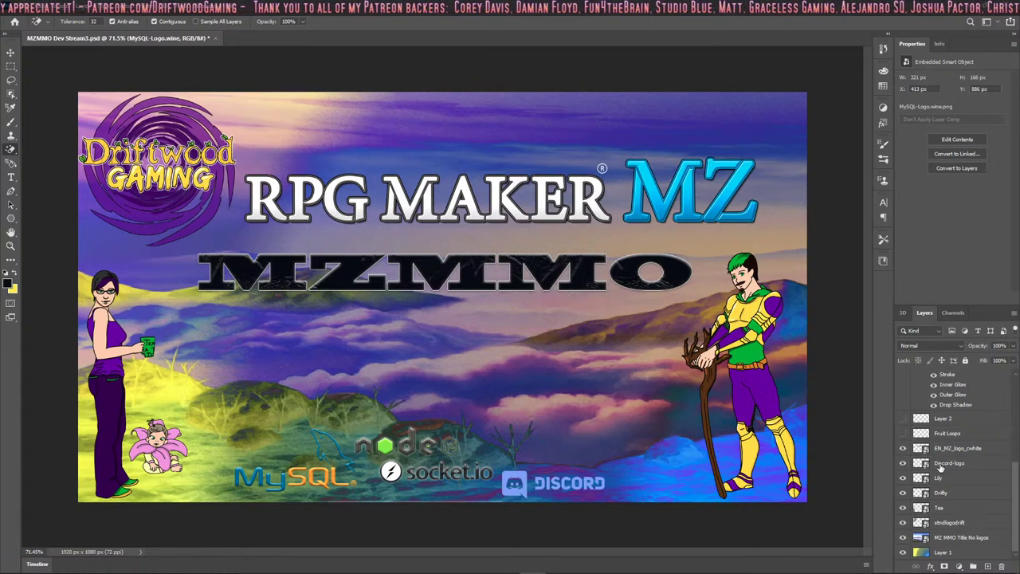
left_click(23, 6)
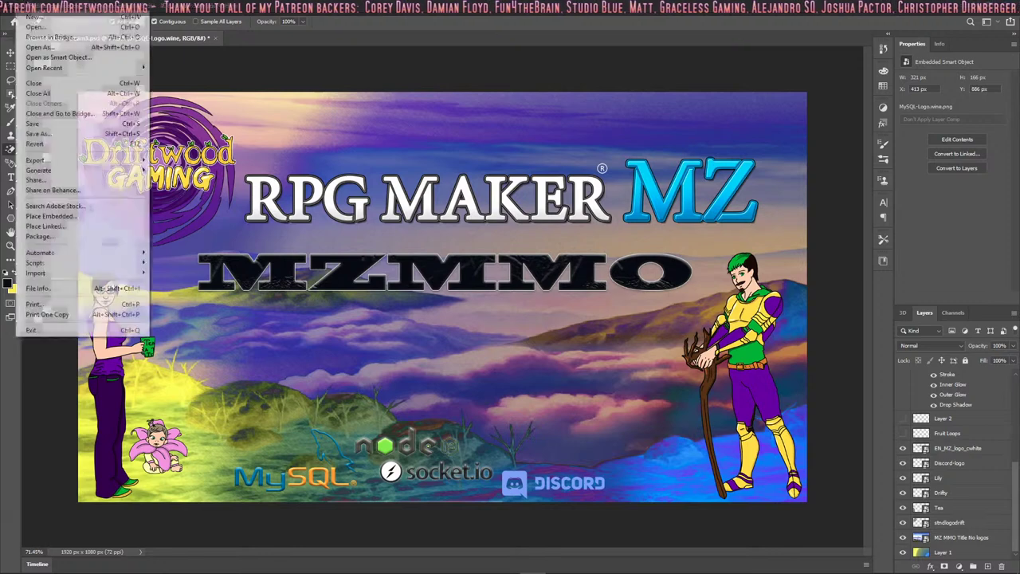
left_click(66, 122)
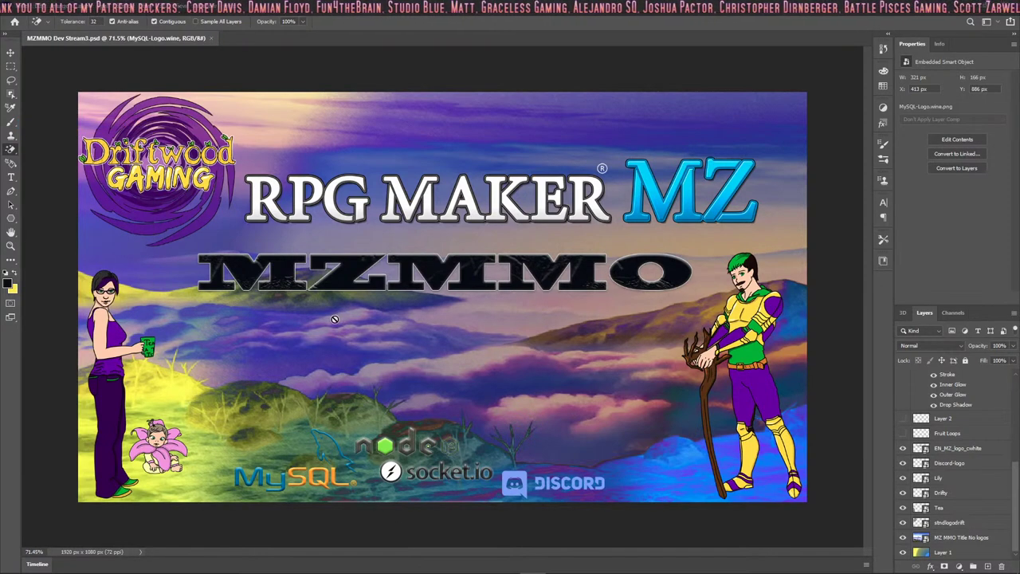
left_click(368, 223)
left_click(538, 222)
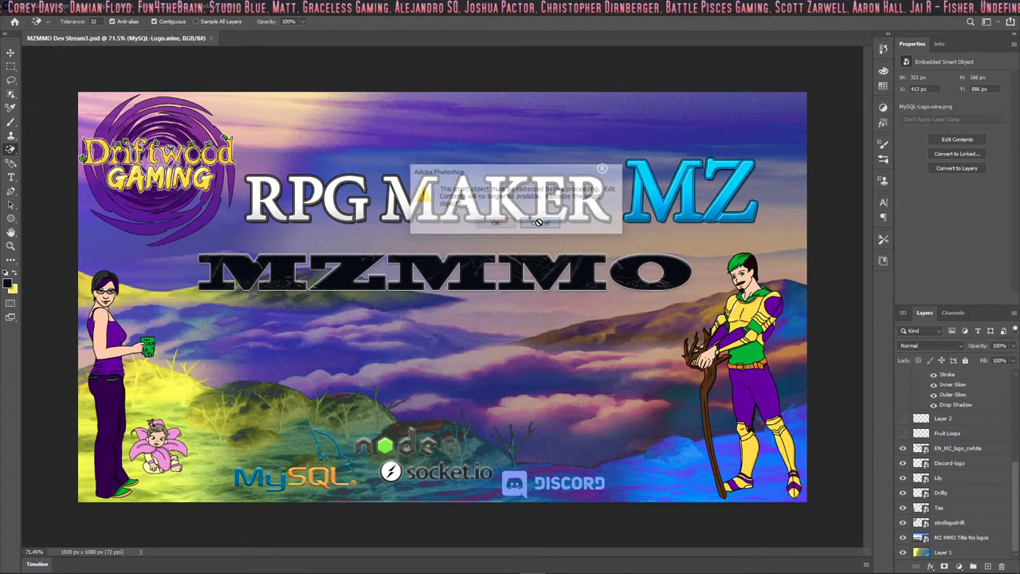
- Save the updated thumbnail as a JPEG, replacing the existing MZMMO Dev Stream3.jpg and accepting the JPEG options
left_click(22, 6)
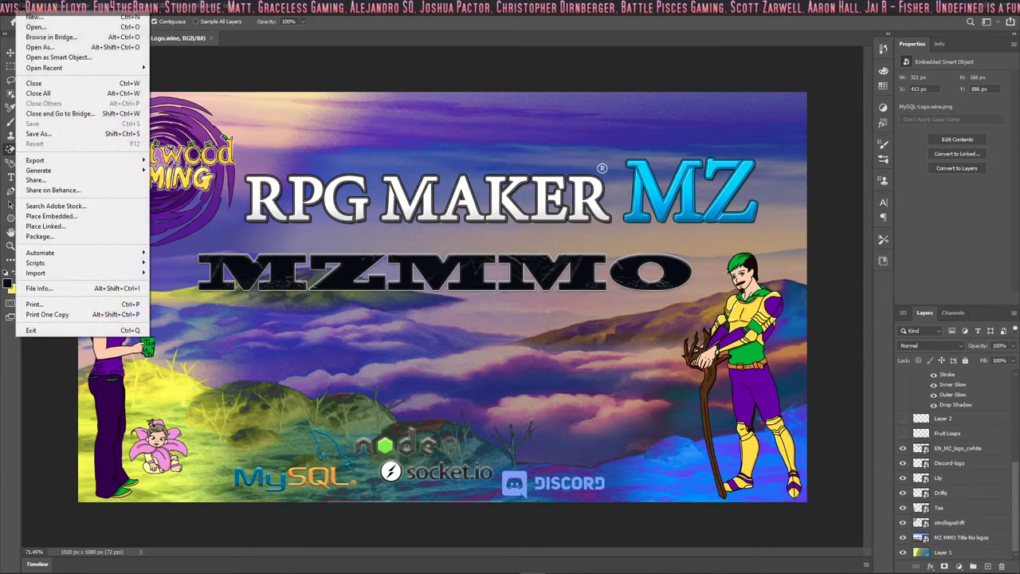
left_click(49, 135)
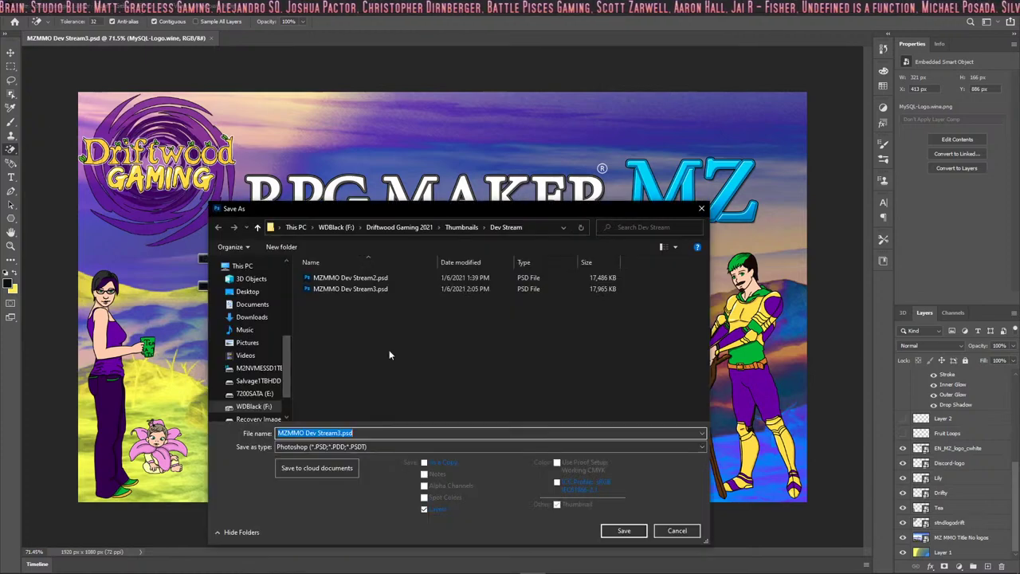
left_click(350, 445)
left_click(359, 341)
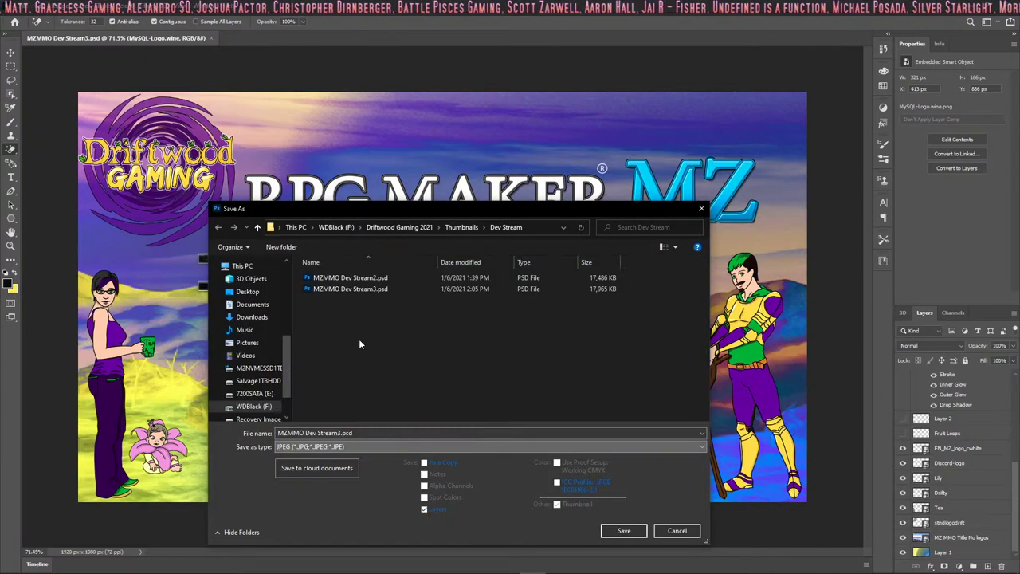
left_click(624, 531)
left_click(542, 297)
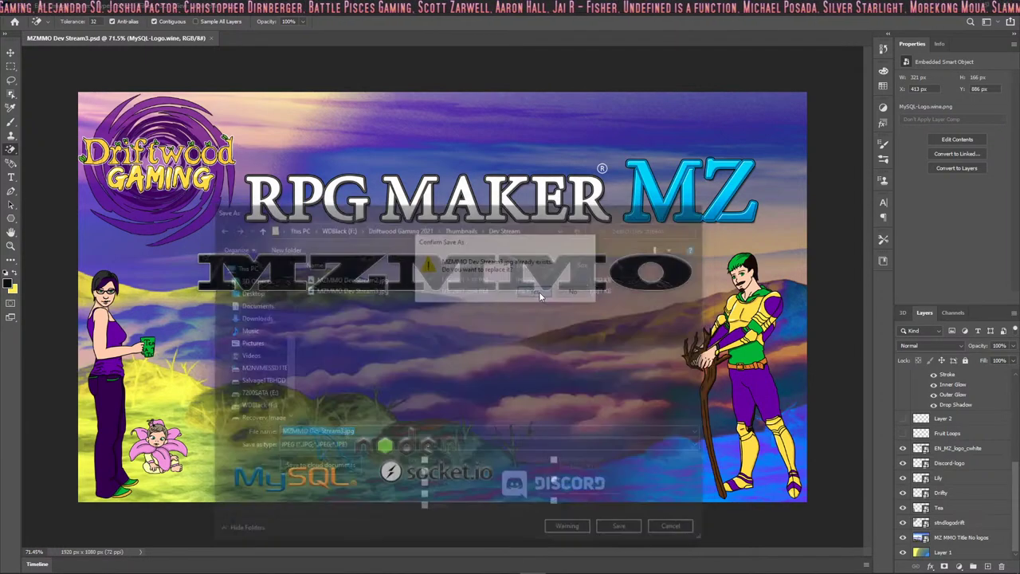
left_click(563, 149)
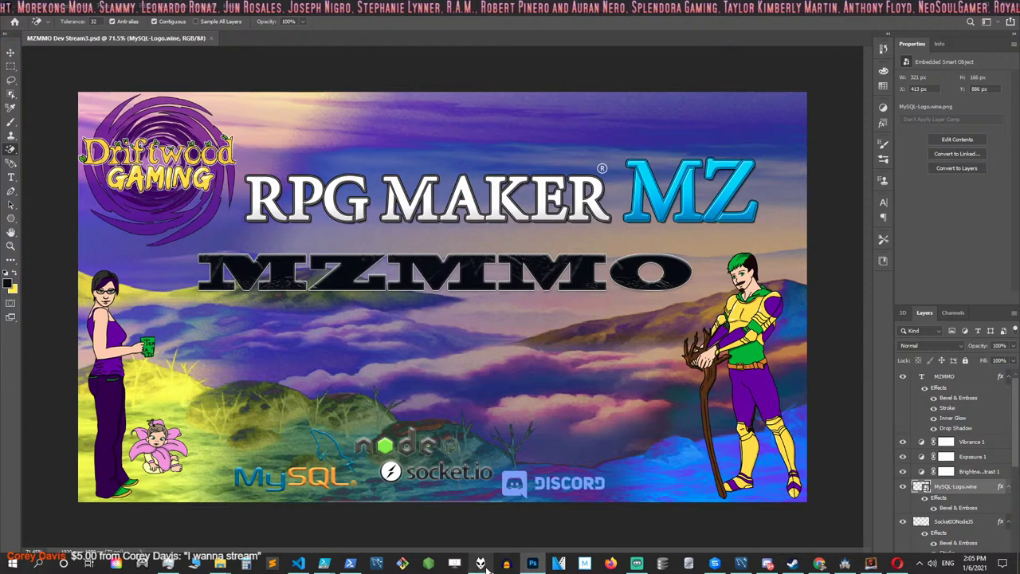
- Switch to foobar2000 to view the MZ MUSIC playlist and minimize the player
left_click(482, 564)
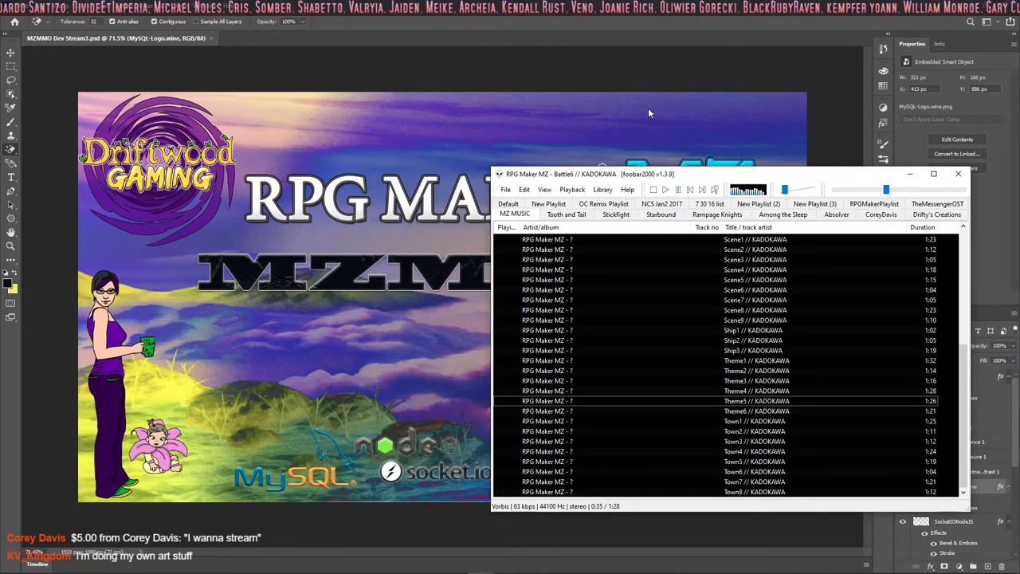
left_click(909, 173)
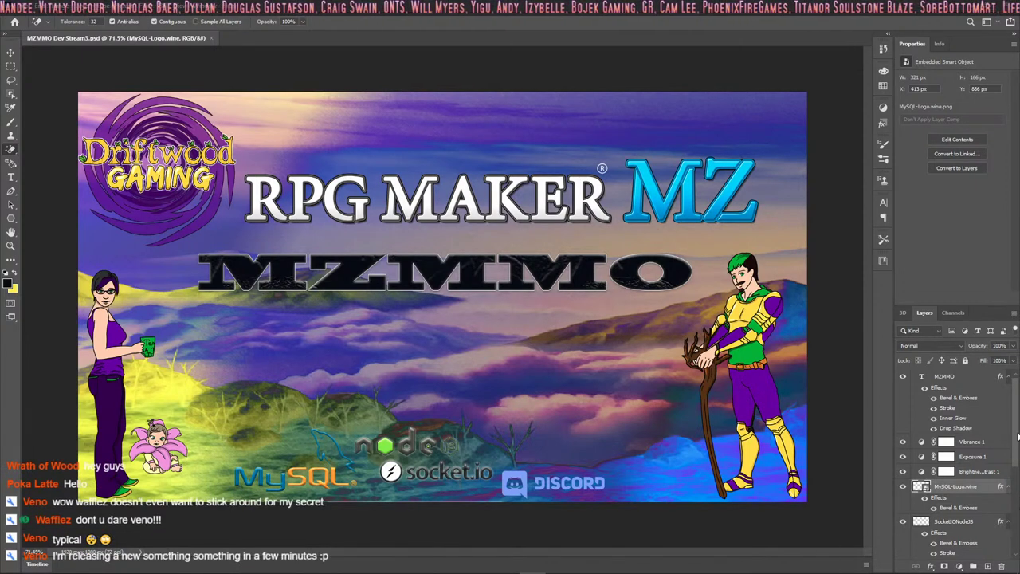
- Switch to MySQL Workbench and the database tool showing mzmmo.player_save_files, and minimize the database tool
mouse_move(809, 571)
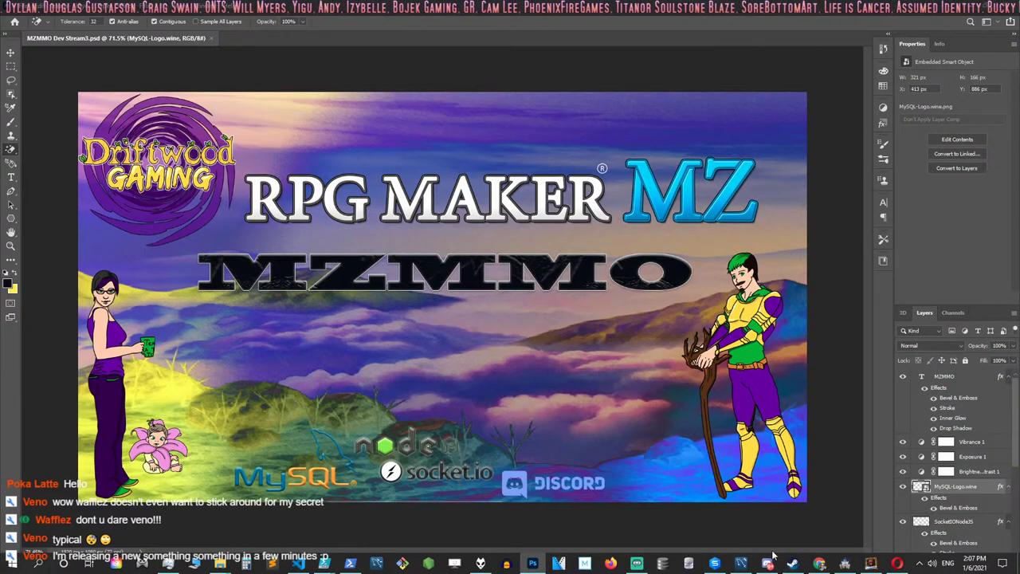
left_click(741, 563)
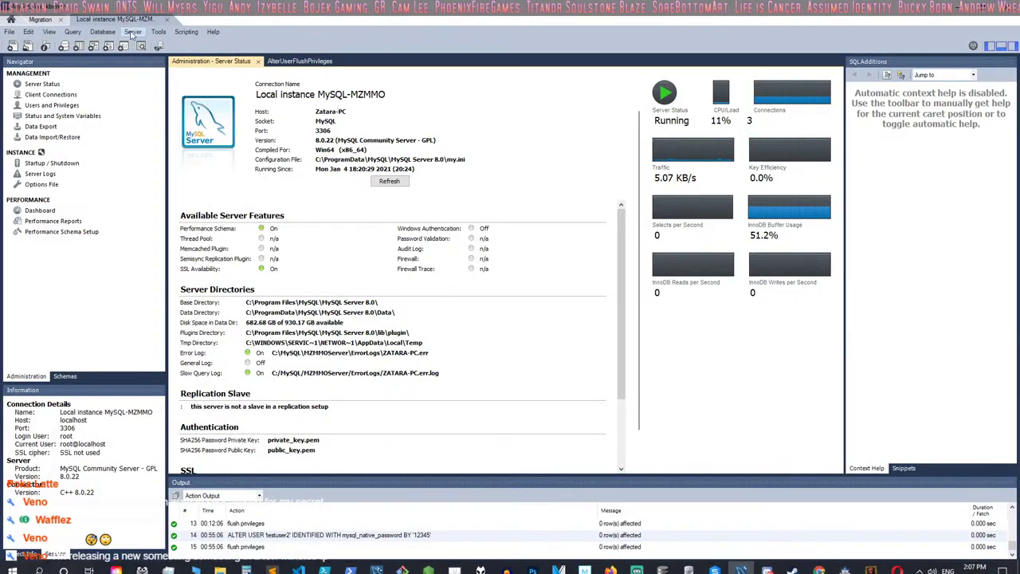
mouse_move(715, 568)
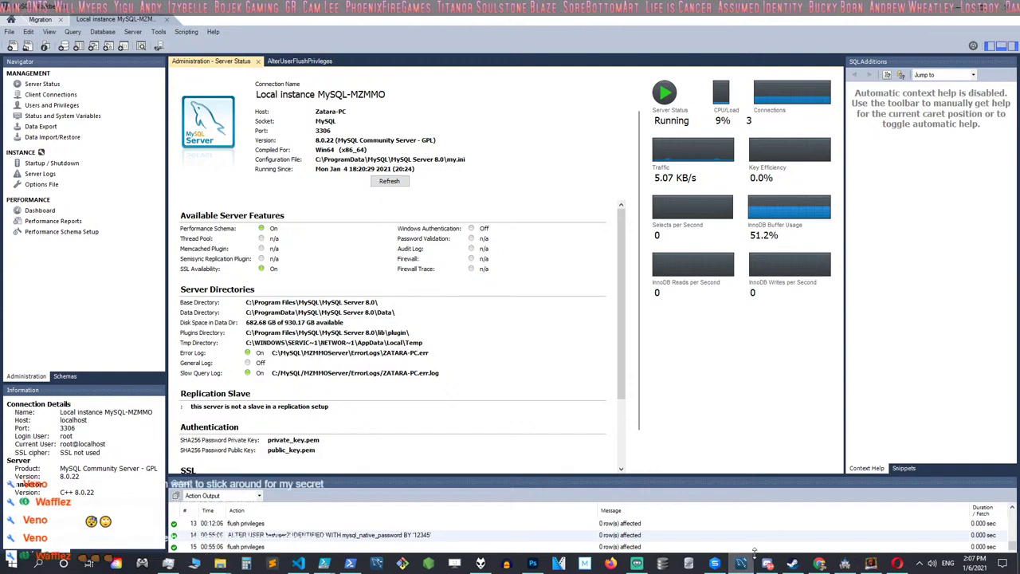
left_click(715, 564)
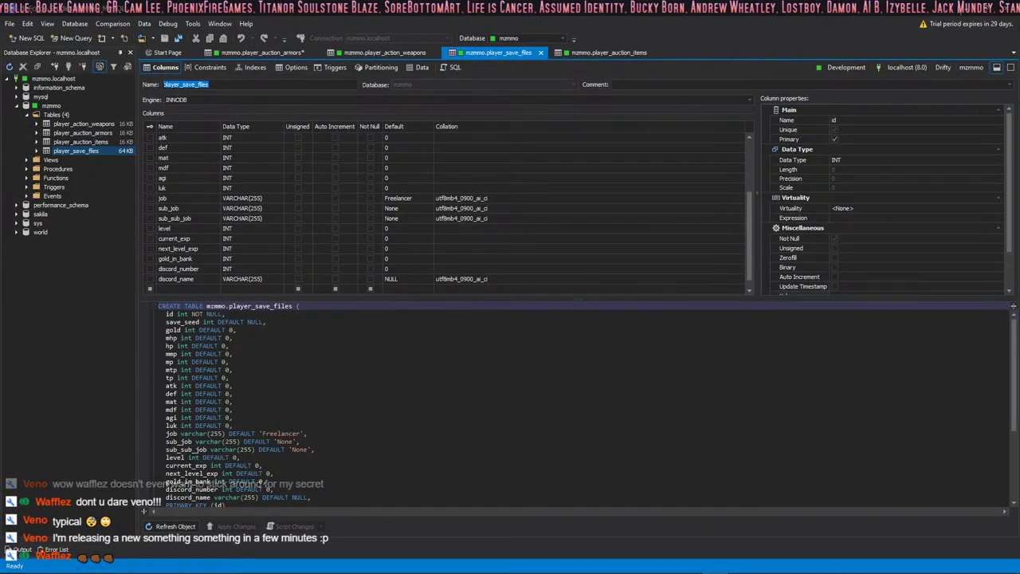
left_click(928, 7)
- Switch to the Windows PowerShell window at the MZMMO project folder
mouse_move(606, 564)
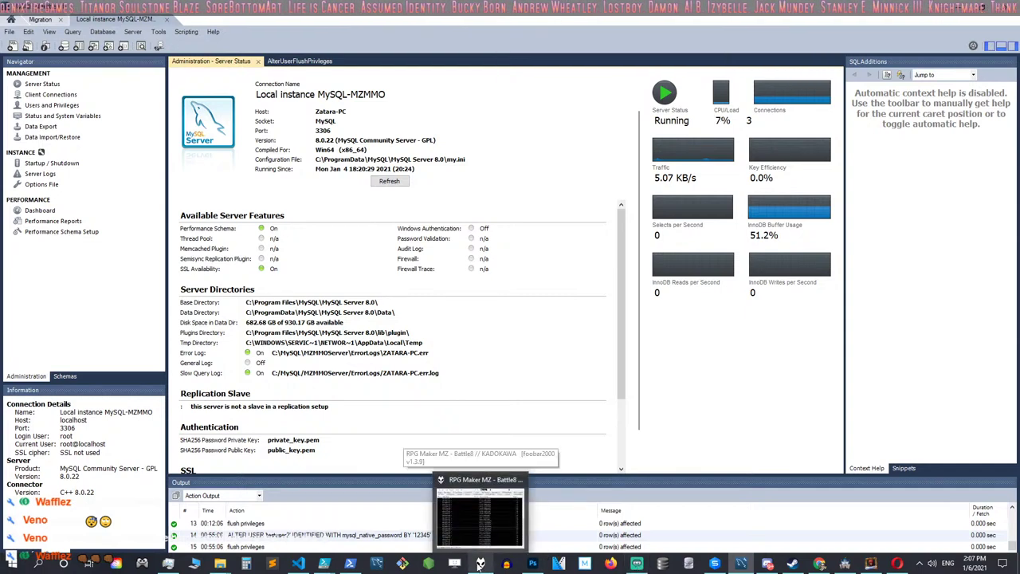
mouse_move(337, 565)
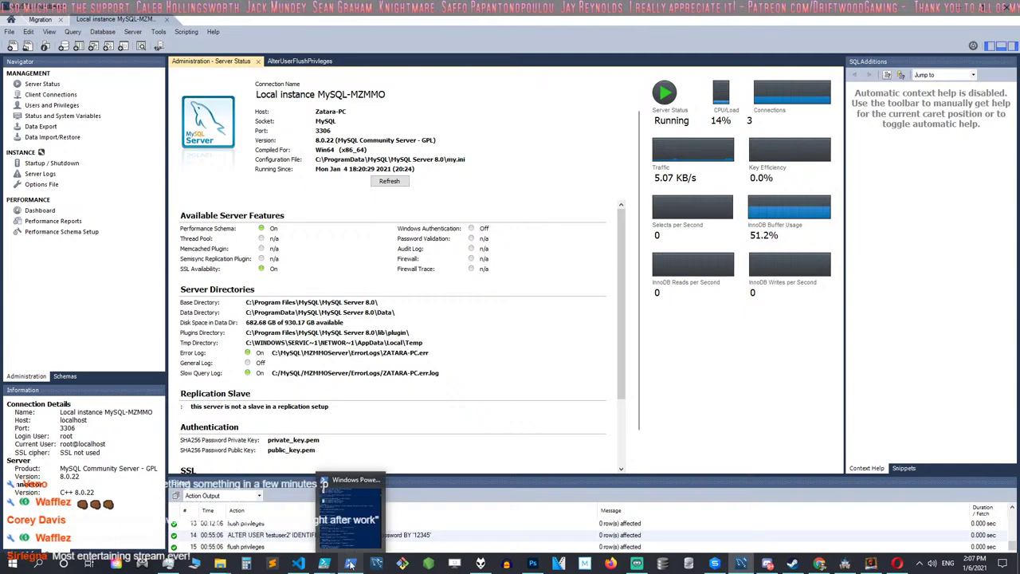
left_click(355, 564)
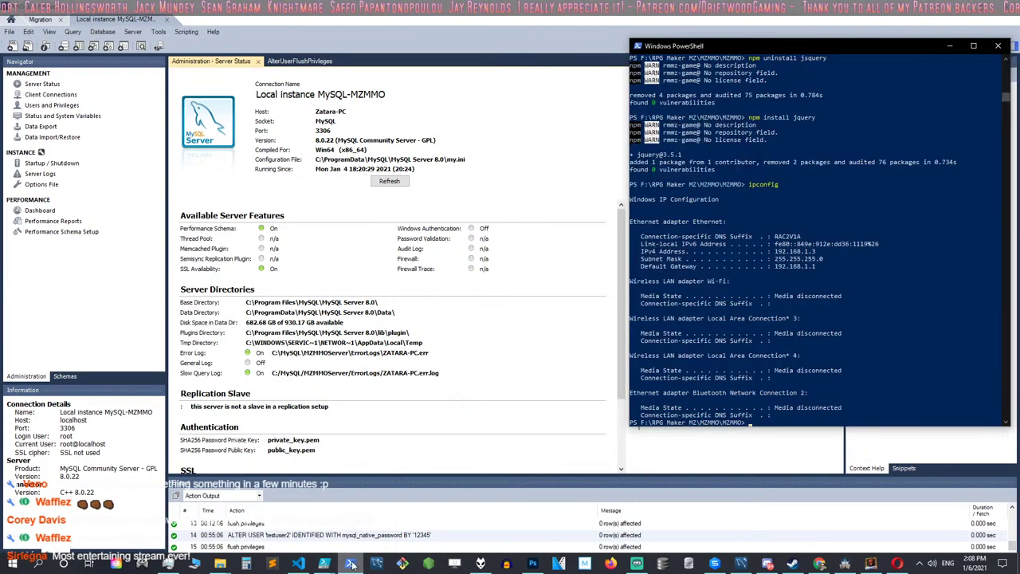
mouse_move(352, 564)
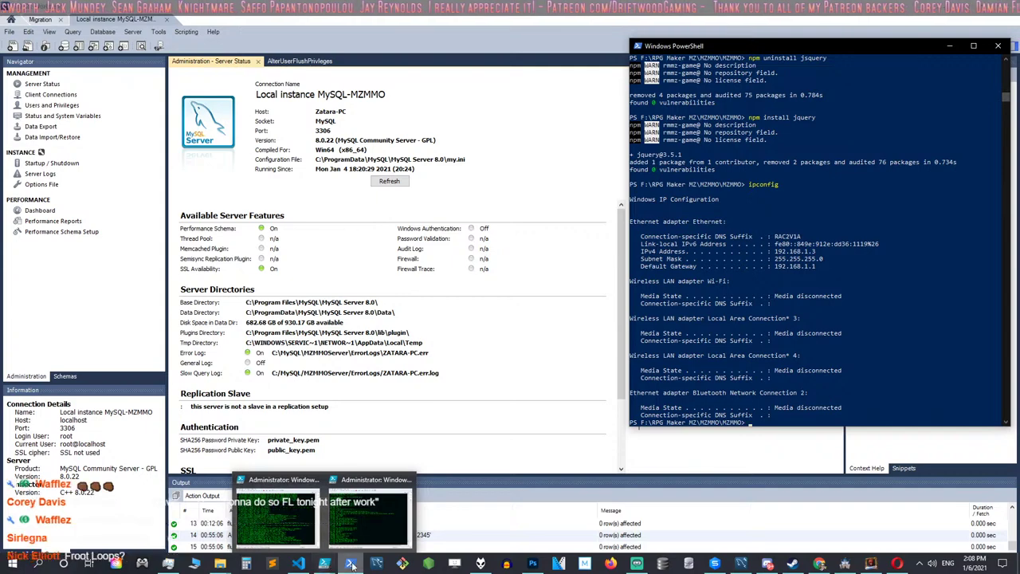
- Bring up the PowerShell ISE window running DG_6_MZMMOServer.js to view the server's console messages
left_click(330, 564)
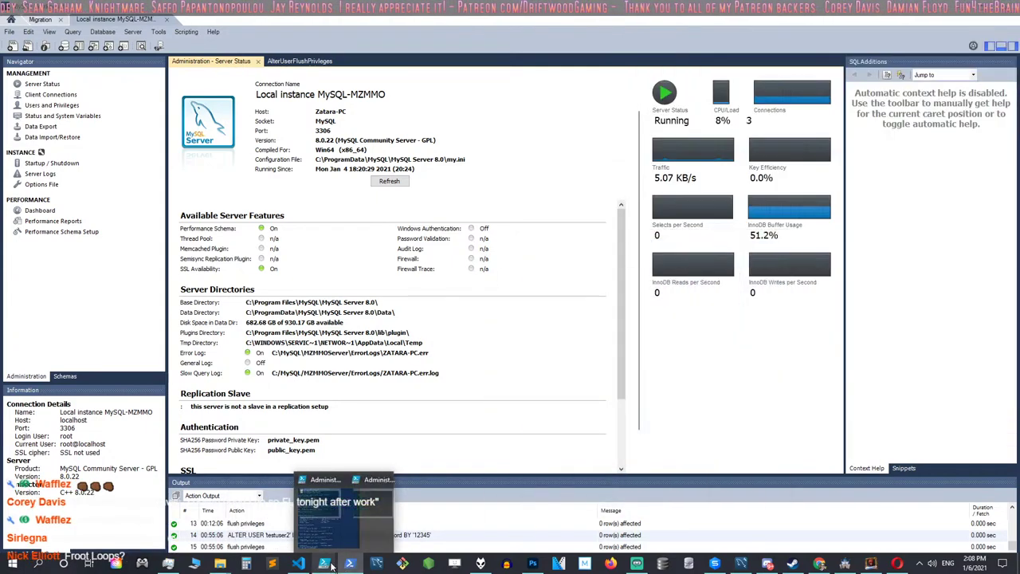
left_click(348, 539)
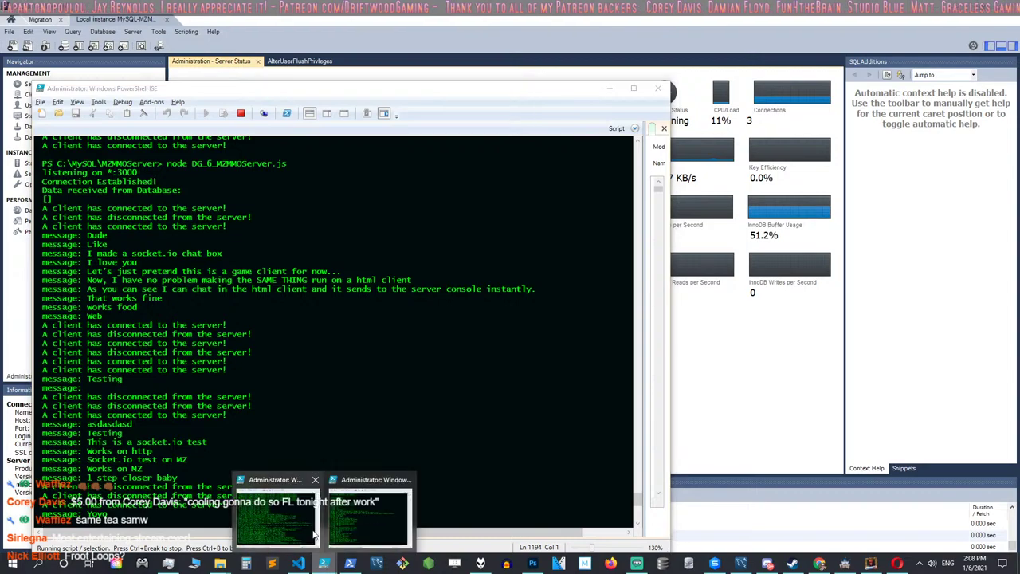
left_click(277, 514)
left_click(670, 30)
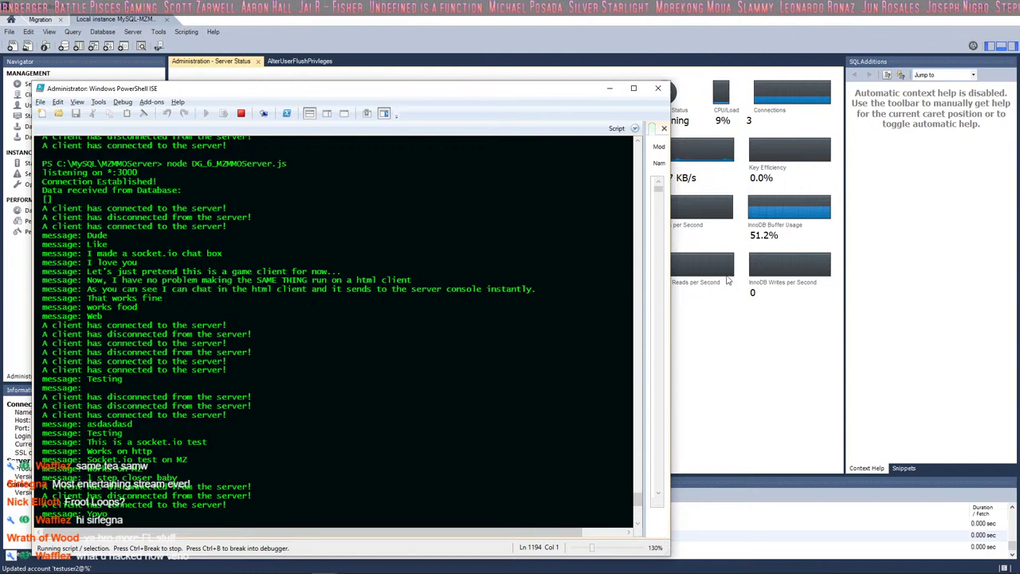
- Switch to RPG Maker MZ and start a playtest of the DiscordMZGame project
mouse_move(510, 570)
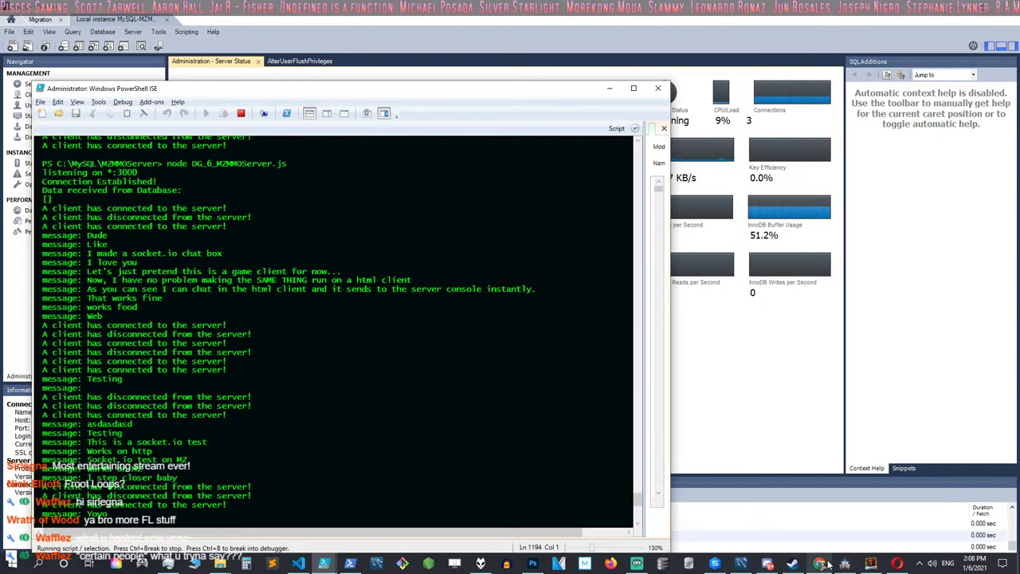
mouse_move(818, 568)
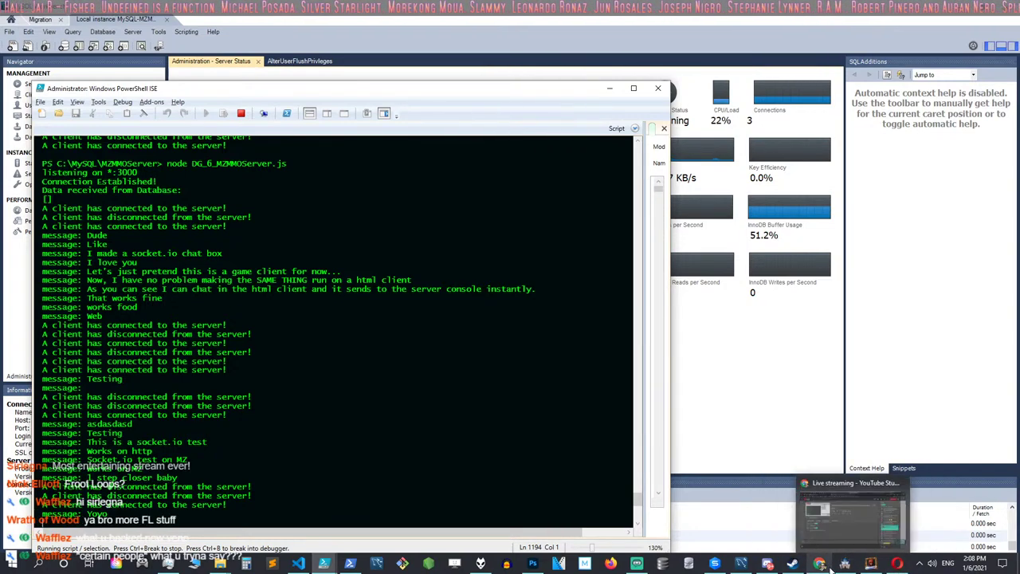
left_click(844, 564)
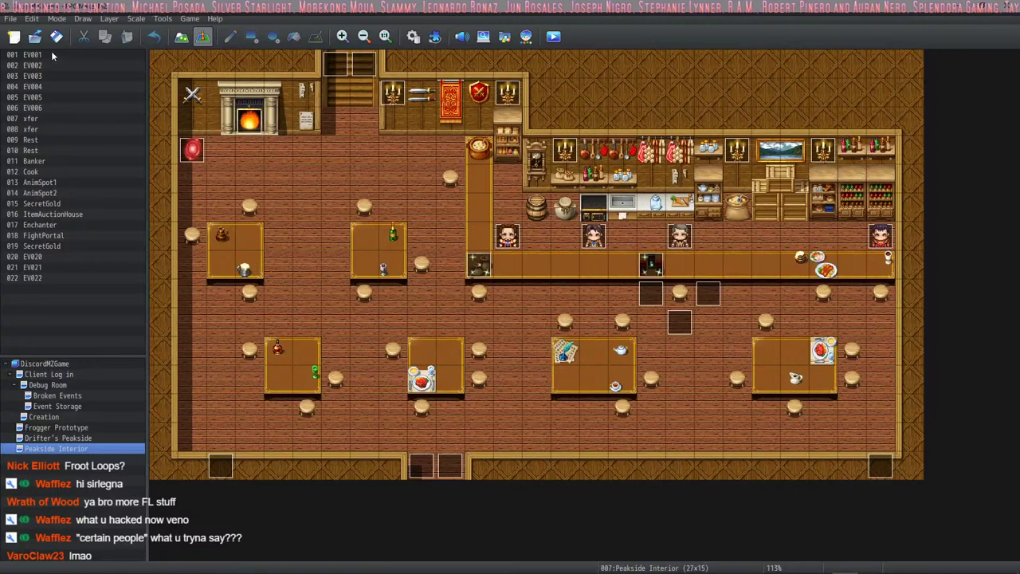
left_click(554, 36)
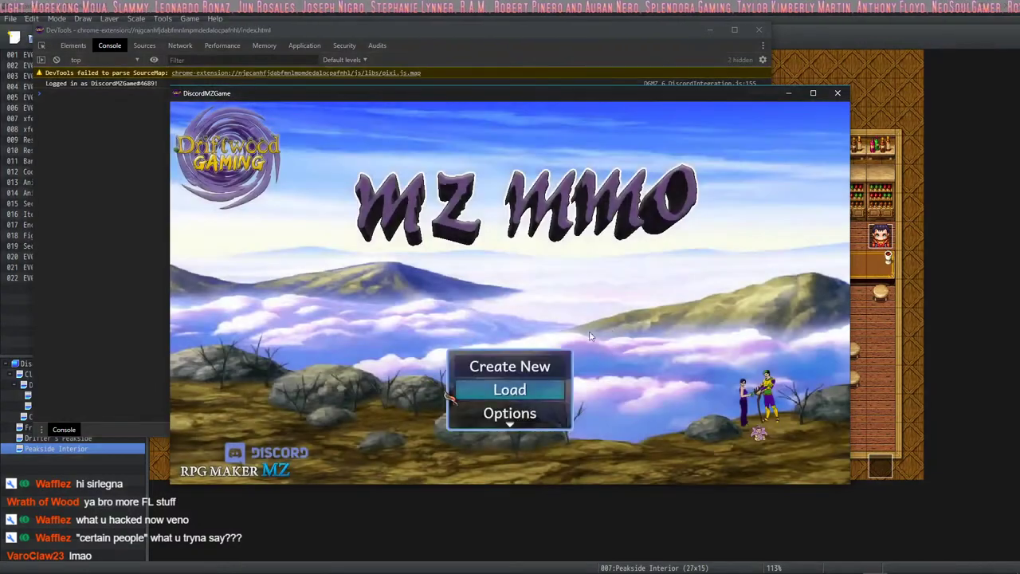
- Start a new game with Create New and advance past the Account Creation message about linking a Discord account
key("Up")
key("Return")
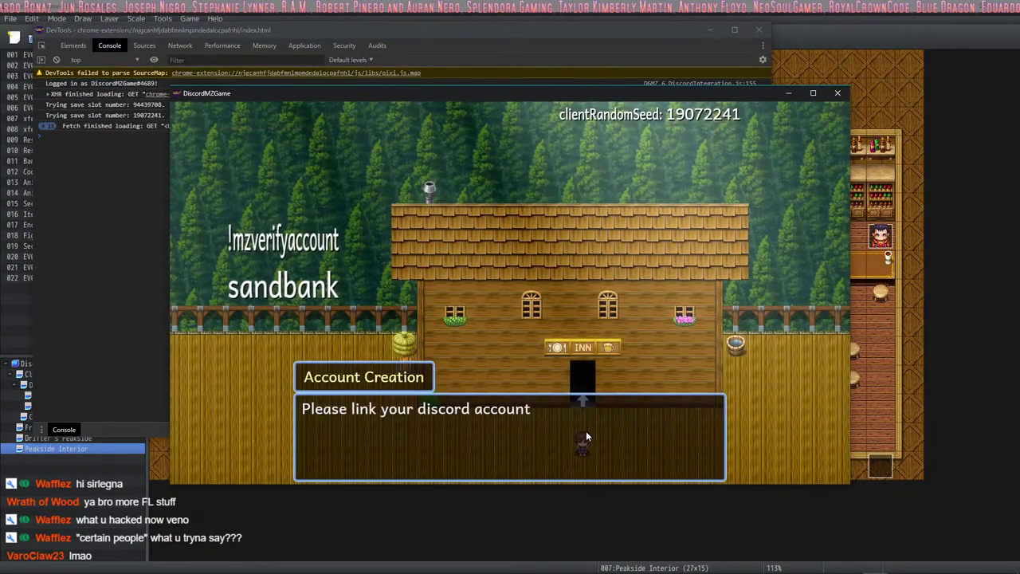
left_click(628, 444)
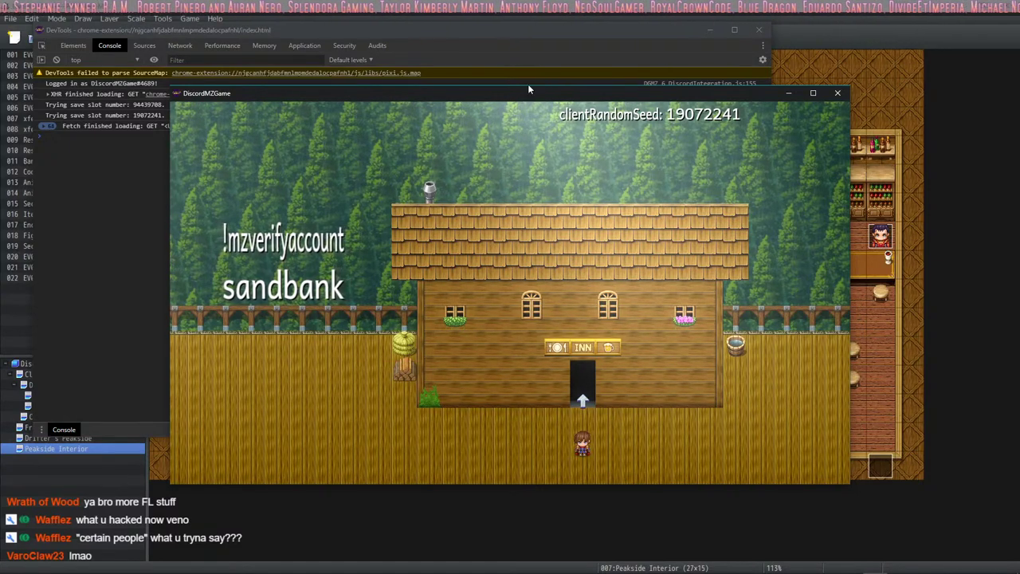
- End the playtest and close the DiscordMZGame project
left_click(838, 92)
left_click(12, 18)
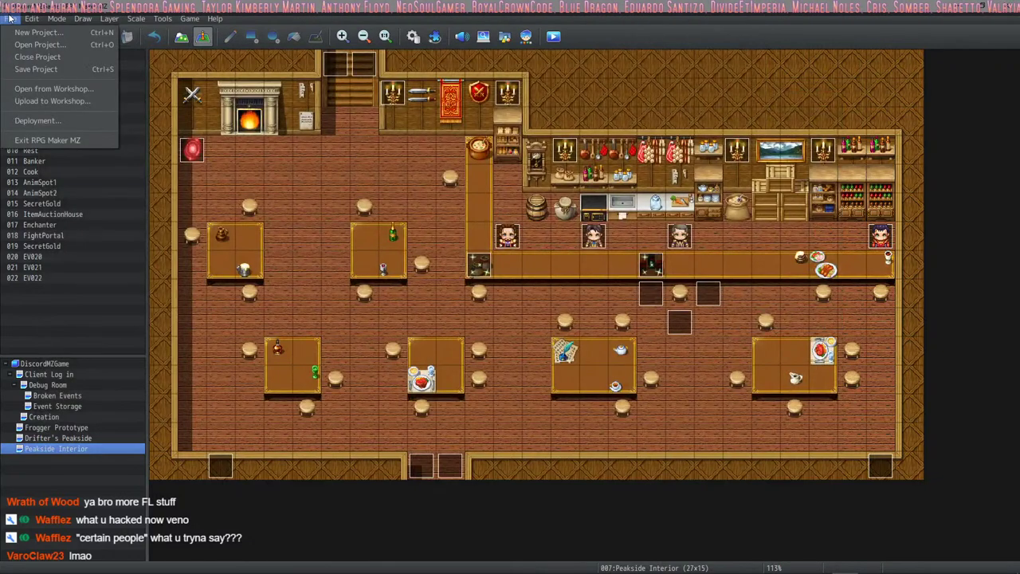
left_click(26, 59)
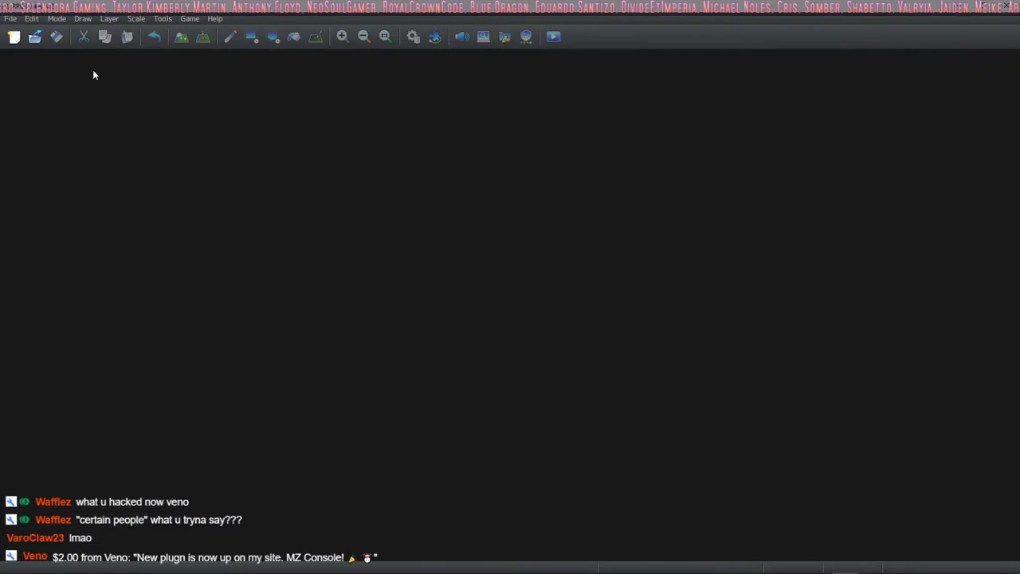
- Open the MZMMO project by loading game.rmmzproject from the MZMMO\MZMMO folder under RPG Maker MZ on the F: drive
left_click(11, 19)
left_click(29, 48)
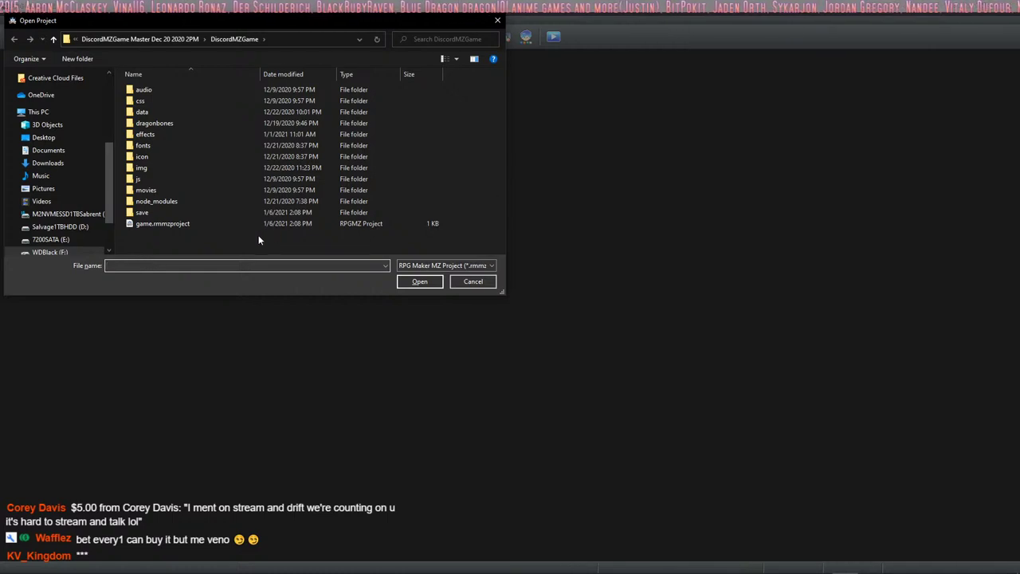
left_click(143, 39)
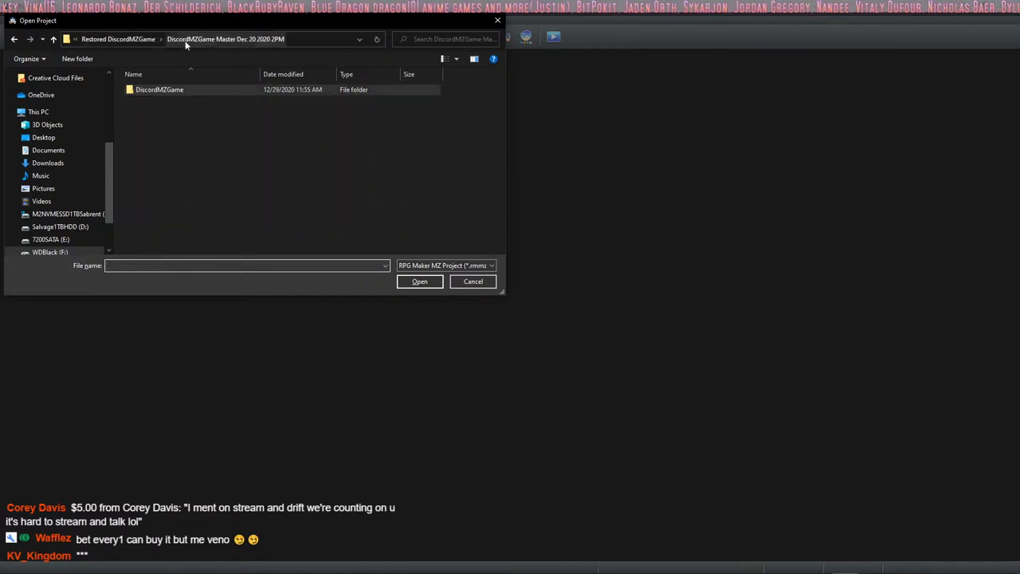
left_click(128, 40)
left_click(183, 38)
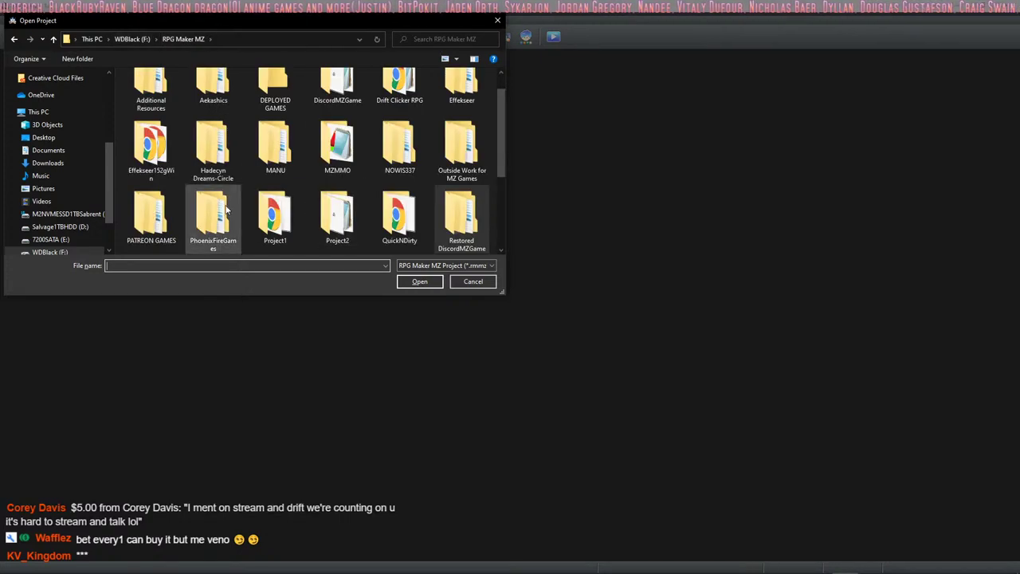
scroll(349, 214, "up", 1)
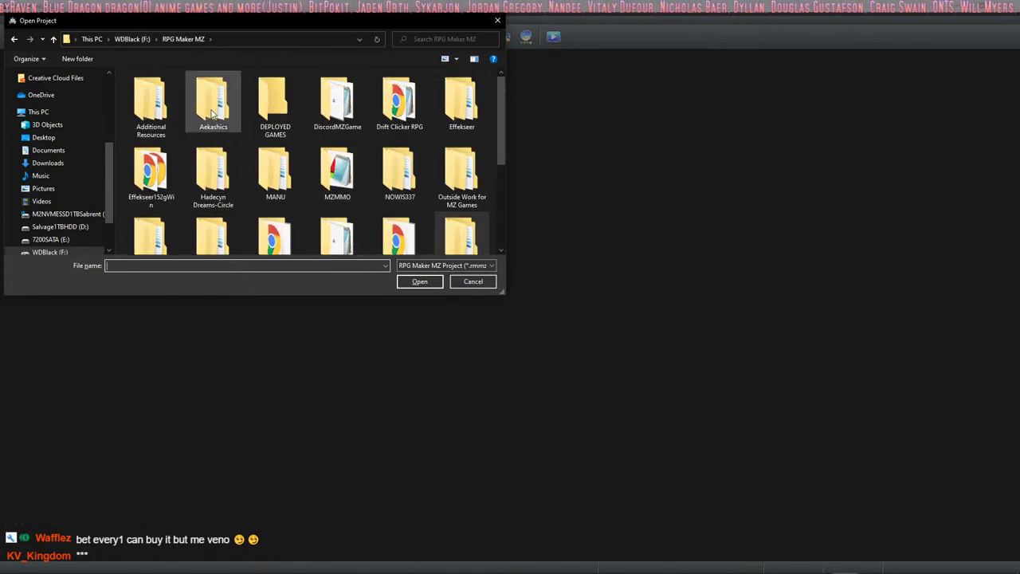
double_click(332, 171)
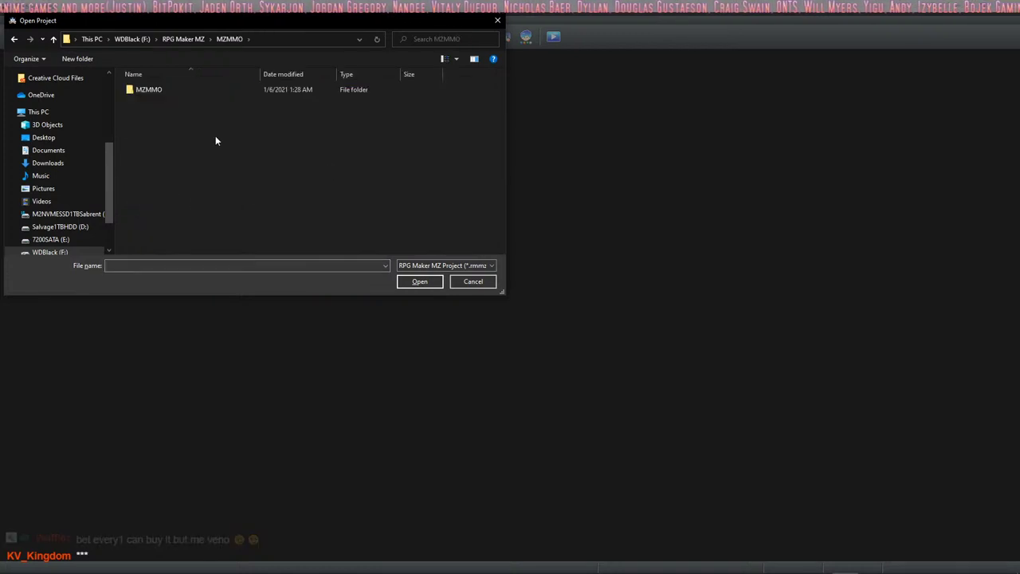
double_click(134, 90)
left_click(147, 225)
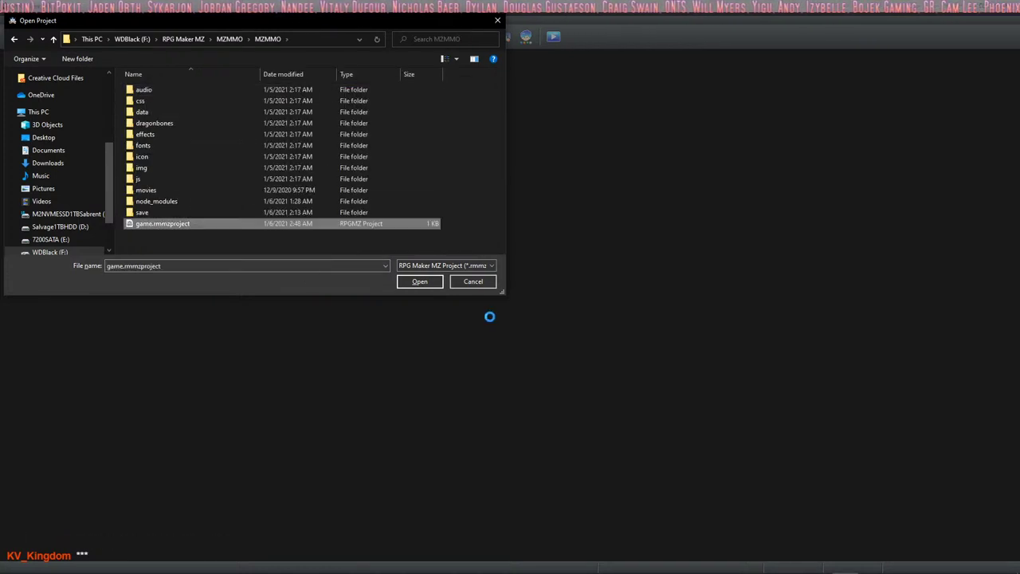
left_click(423, 283)
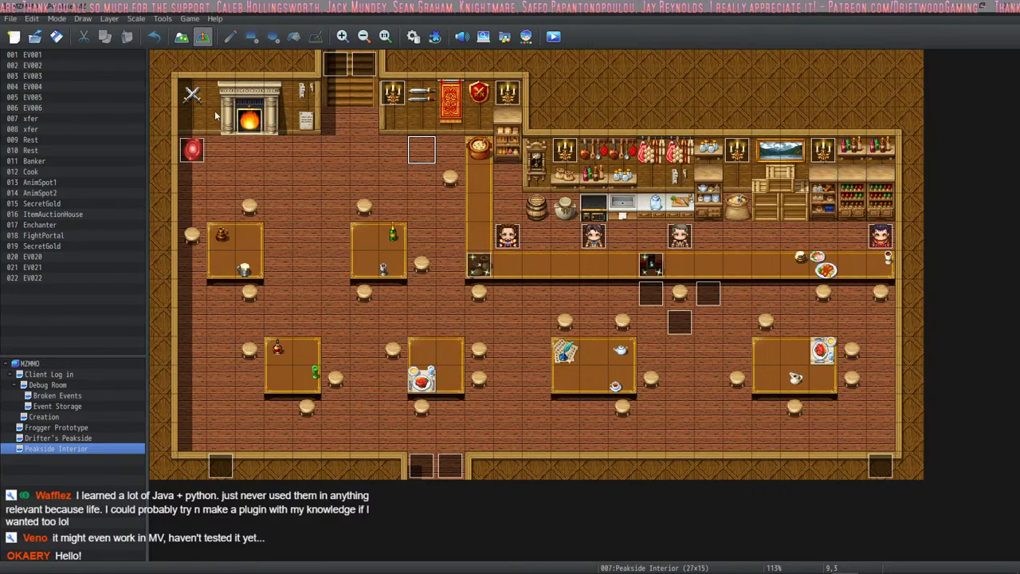
- Save and playtest the MZMMO project, moving the game window clear of the DevTools console and activating its chat input
left_click(55, 36)
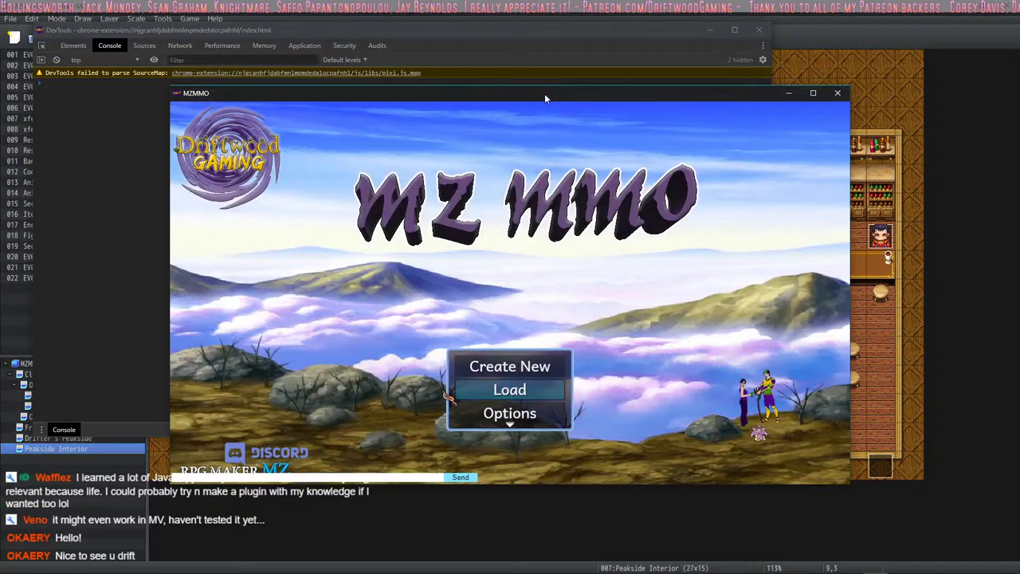
left_click_drag(545, 97, 694, 49)
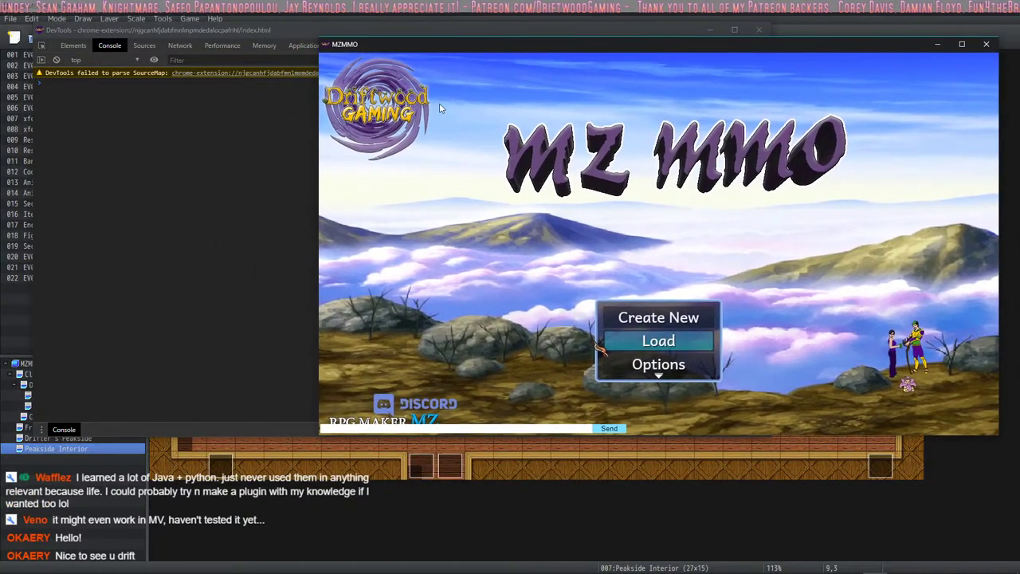
left_click(461, 430)
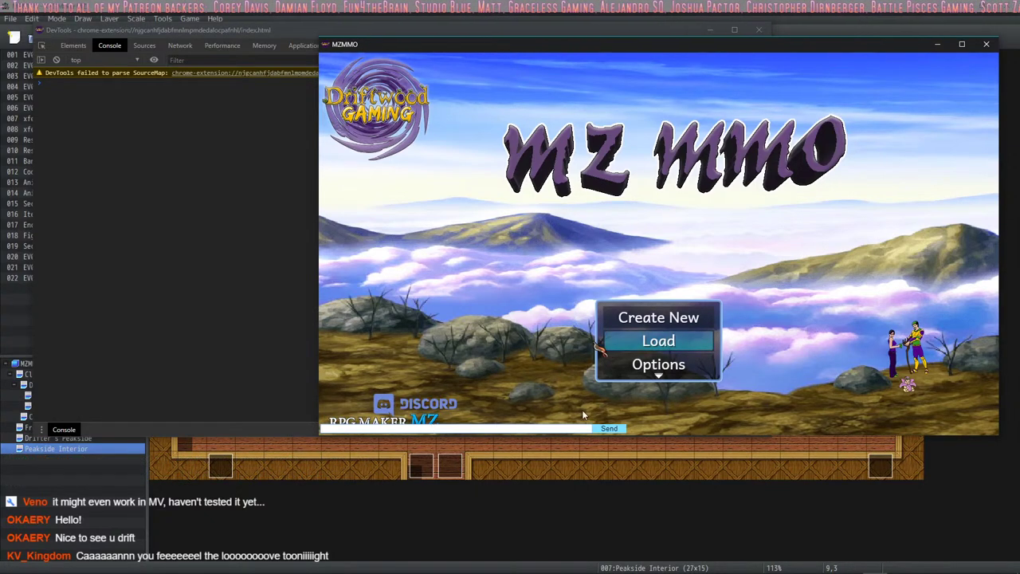
mouse_move(682, 567)
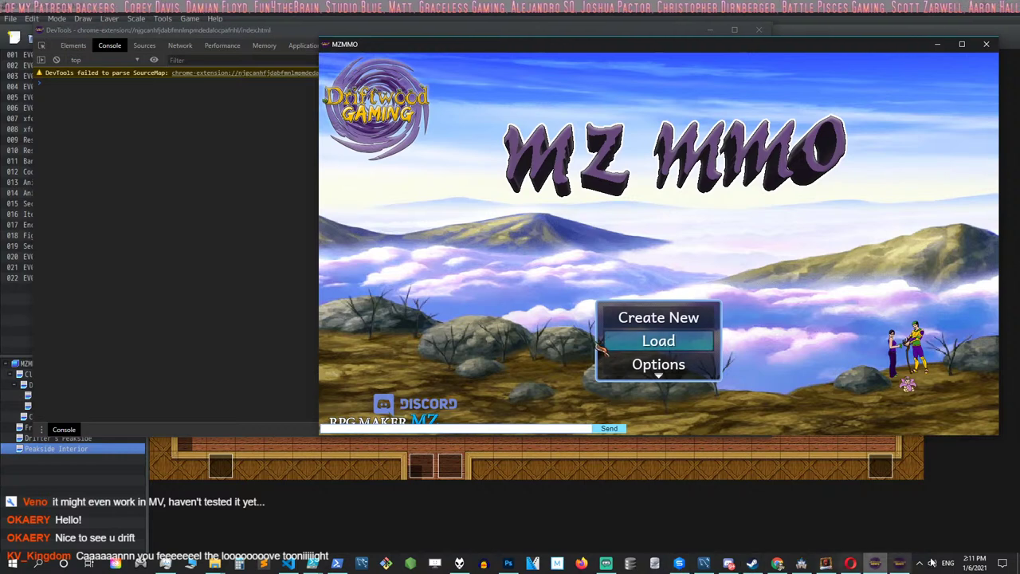
mouse_move(900, 567)
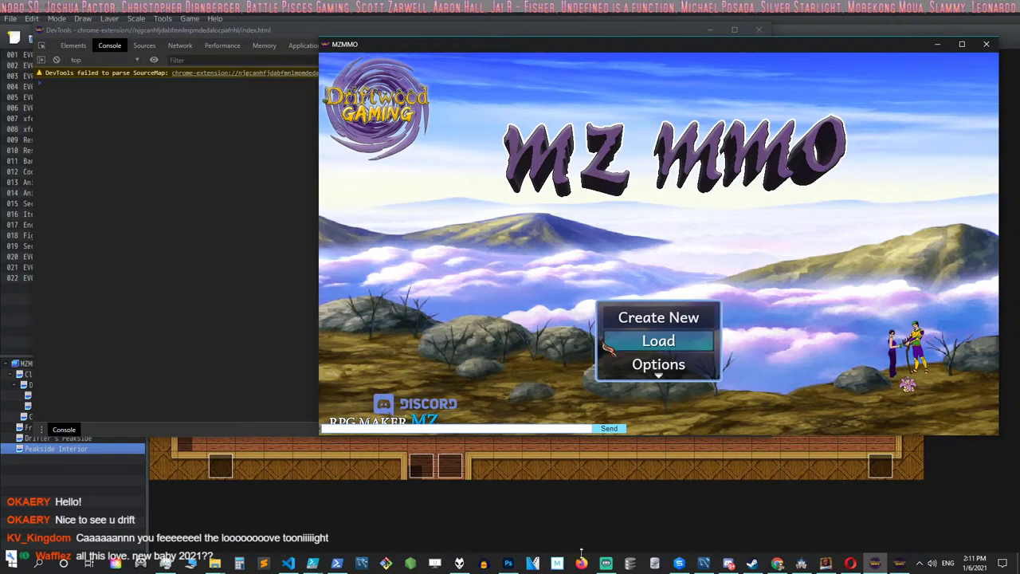
mouse_move(606, 564)
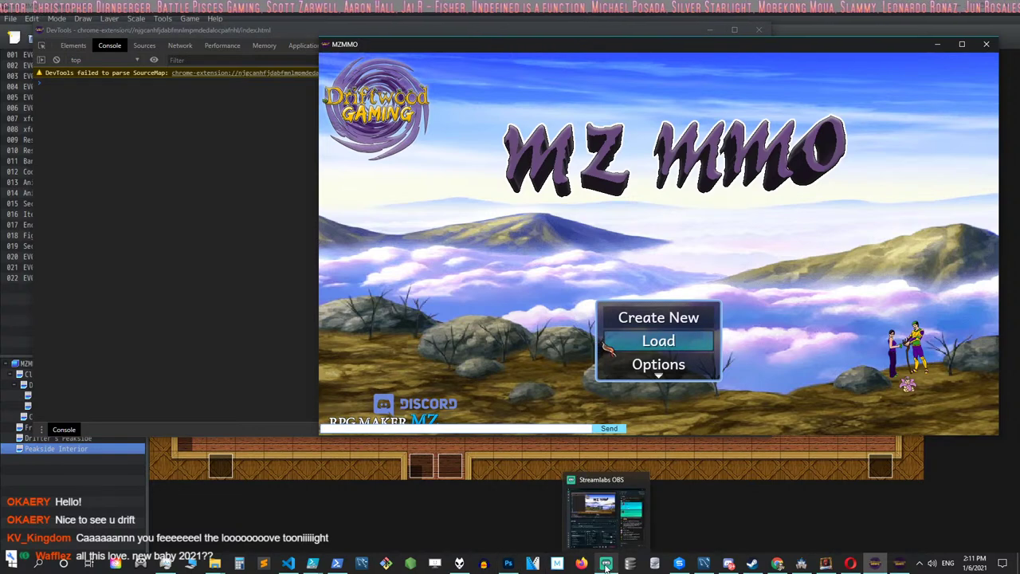